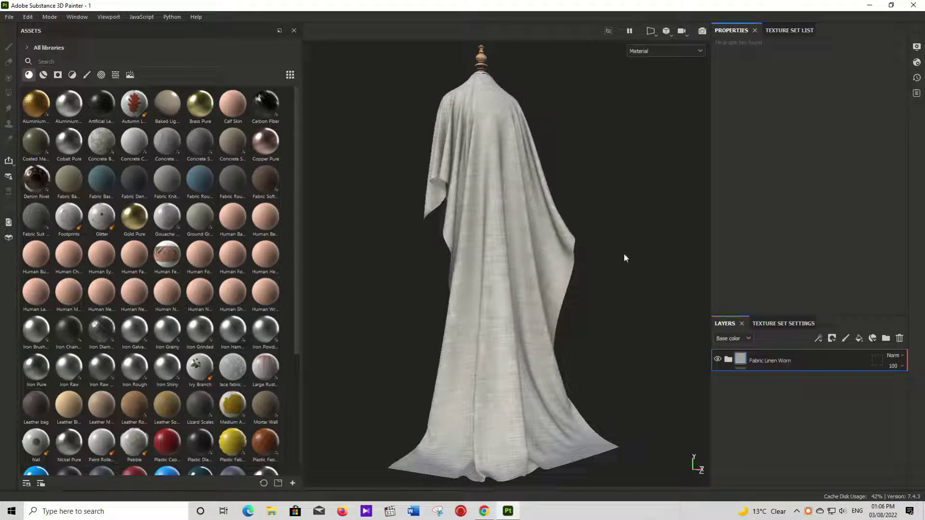
# Browse for resource files to import, listing them as large icons
pyautogui.click(916, 63)
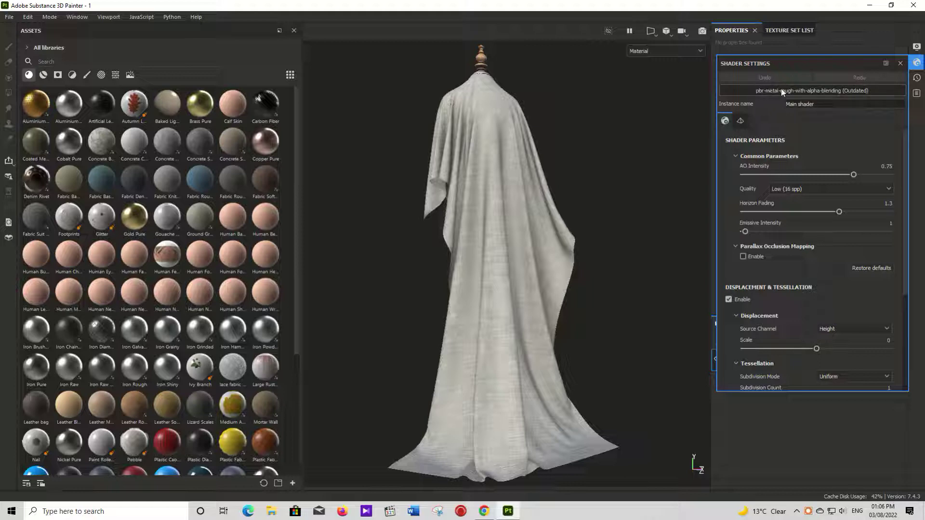
pyautogui.click(916, 62)
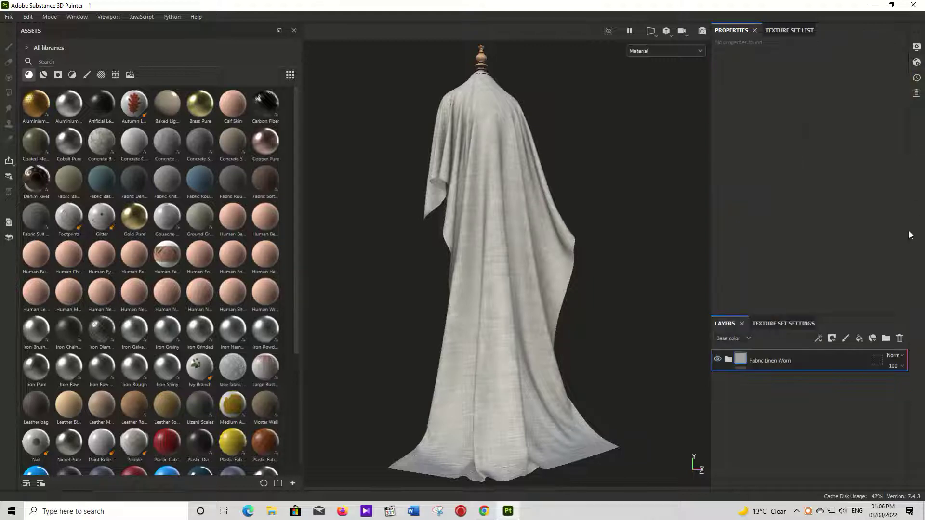
pyautogui.click(293, 485)
pyautogui.click(517, 124)
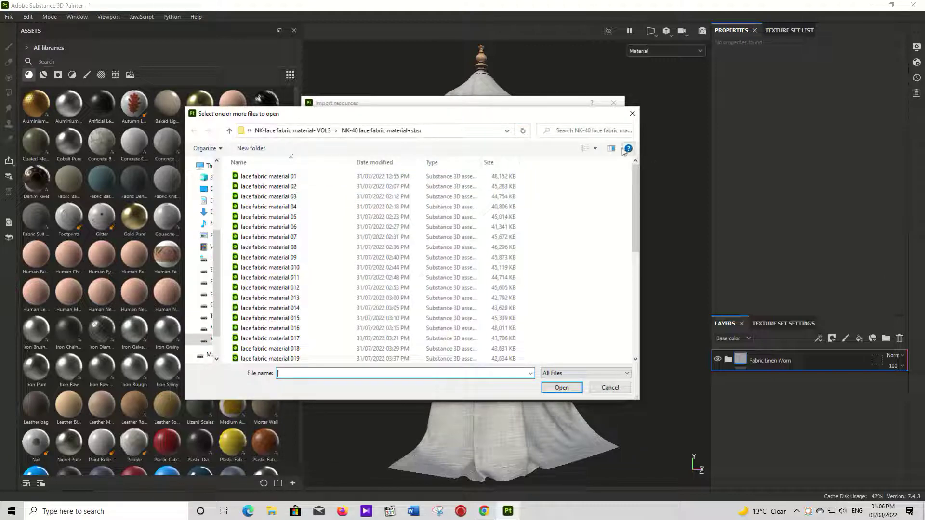
pyautogui.click(597, 149)
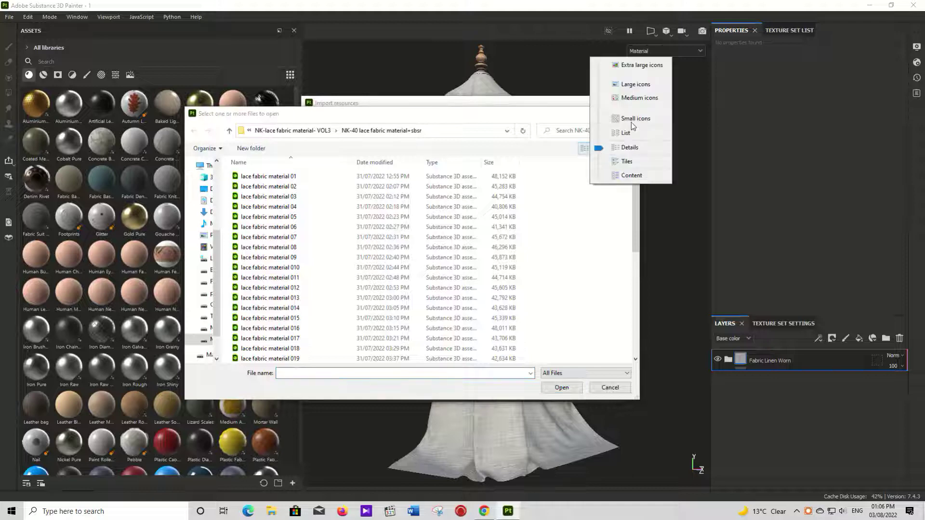
pyautogui.click(629, 83)
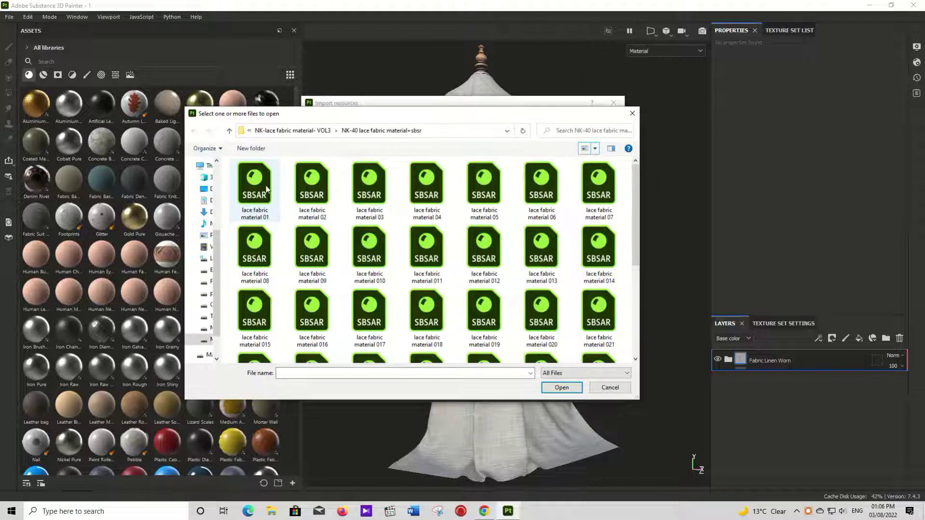
# Import all 40 lace fabric SBSAR files into project '1'
pyautogui.click(265, 185)
pyautogui.scroll(-3, 270, 203)
pyautogui.keyDown('shift'); pyautogui.click(469, 348); pyautogui.keyUp('shift')
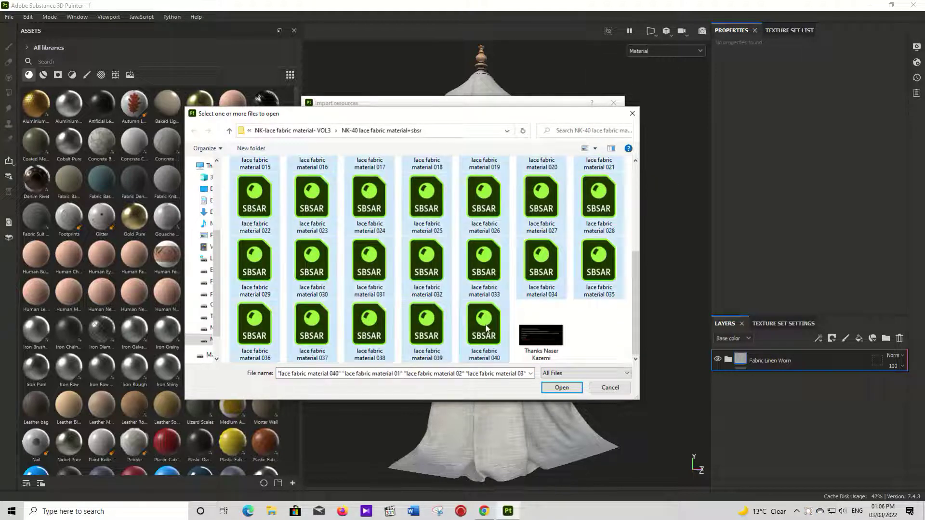
pyautogui.click(568, 389)
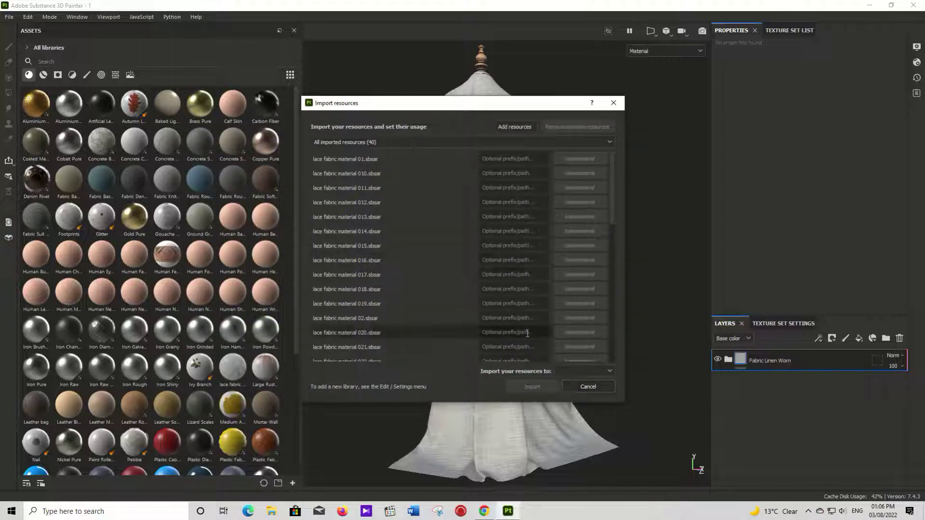
pyautogui.click(577, 371)
pyautogui.click(574, 390)
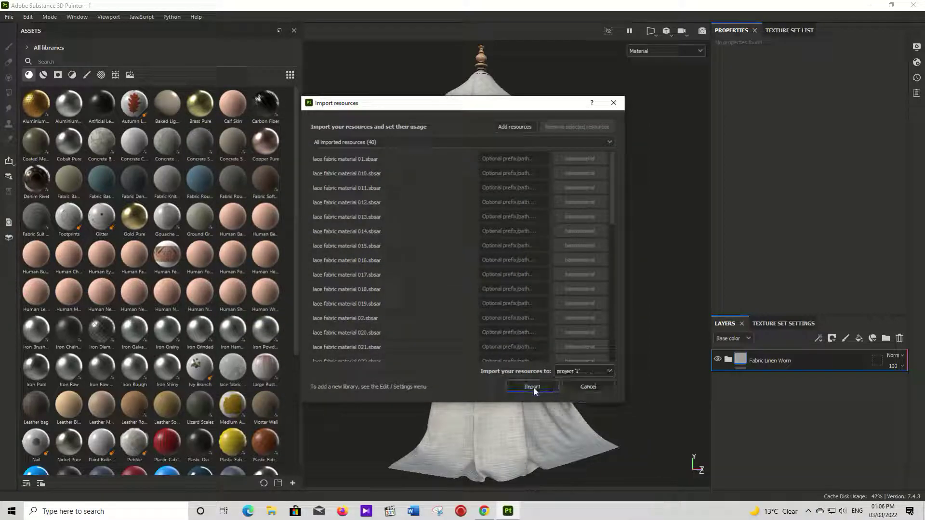
pyautogui.click(533, 386)
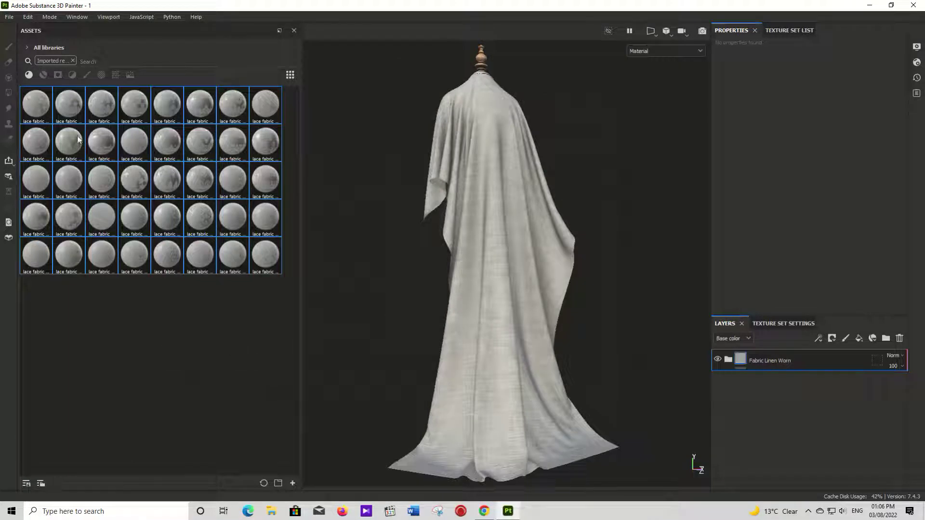
# Drop lace fabric material 01 onto the cloth and set its UV scale to 7.28
pyautogui.click(34, 102)
pyautogui.moveTo(267, 218)
pyautogui.mouseDown()
pyautogui.moveTo(483, 172)
pyautogui.moveTo(482, 189)
pyautogui.mouseUp()
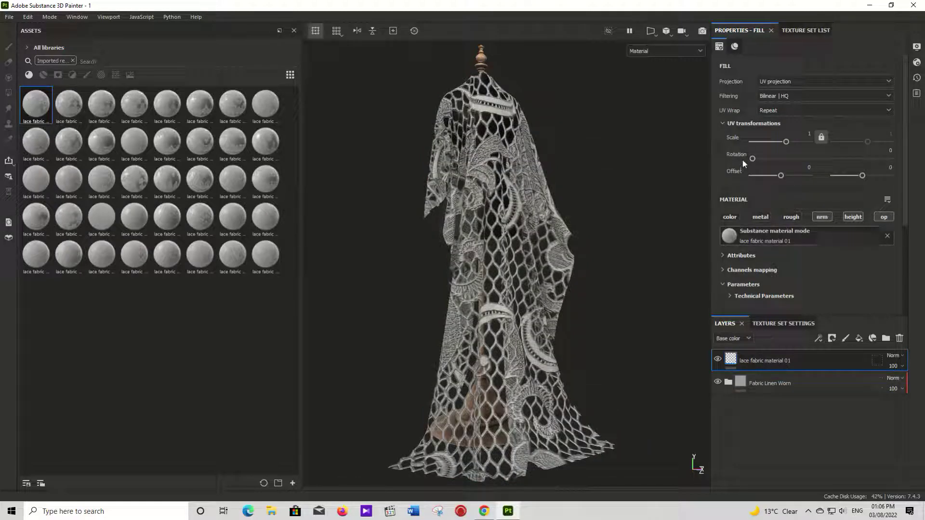
pyautogui.moveTo(786, 142); pyautogui.dragTo(788, 141)
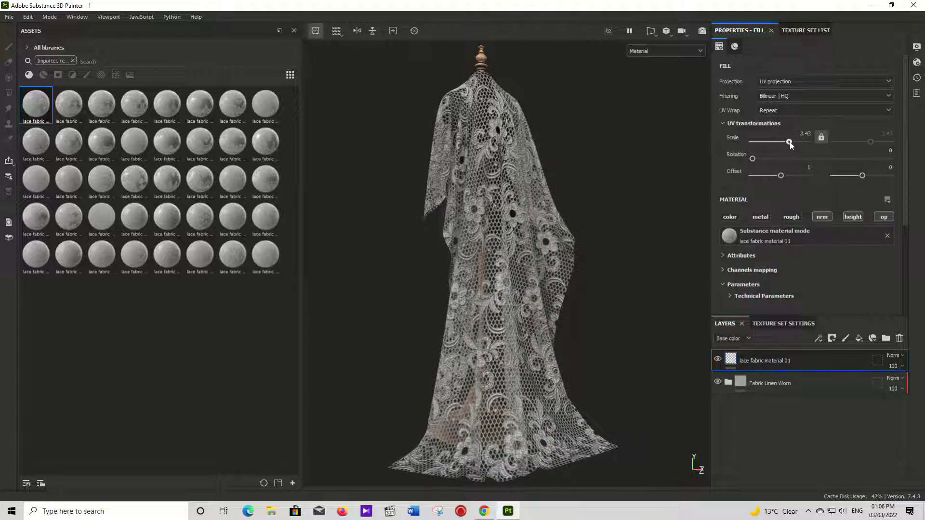
pyautogui.moveTo(788, 141); pyautogui.dragTo(791, 141)
# Zoom and orbit around the draped cloth to inspect the fine lace tiling
pyautogui.scroll(2, 502, 275)
pyautogui.scroll(3, 501, 275)
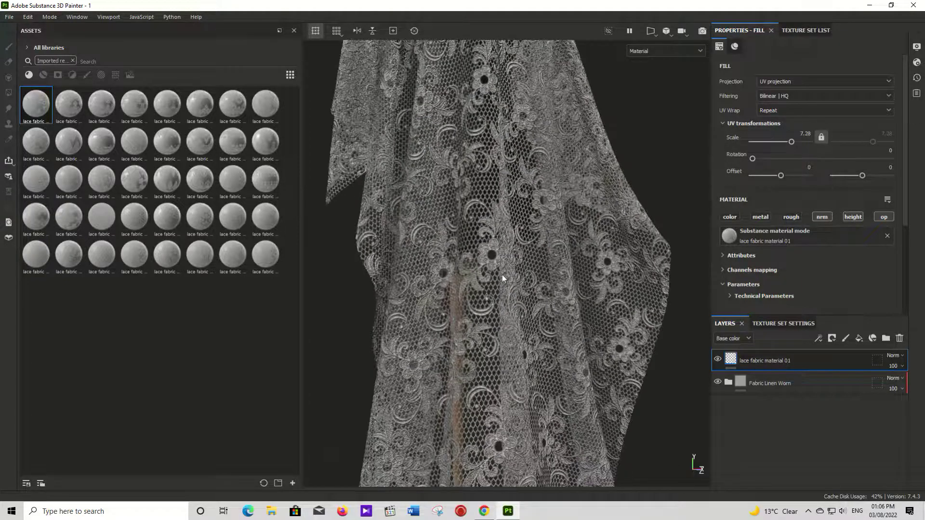
pyautogui.scroll(3, 502, 275)
pyautogui.scroll(3, 502, 277)
pyautogui.keyDown('alt'); pyautogui.moveTo(502, 283); pyautogui.dragTo(477, 276); pyautogui.keyUp('alt')
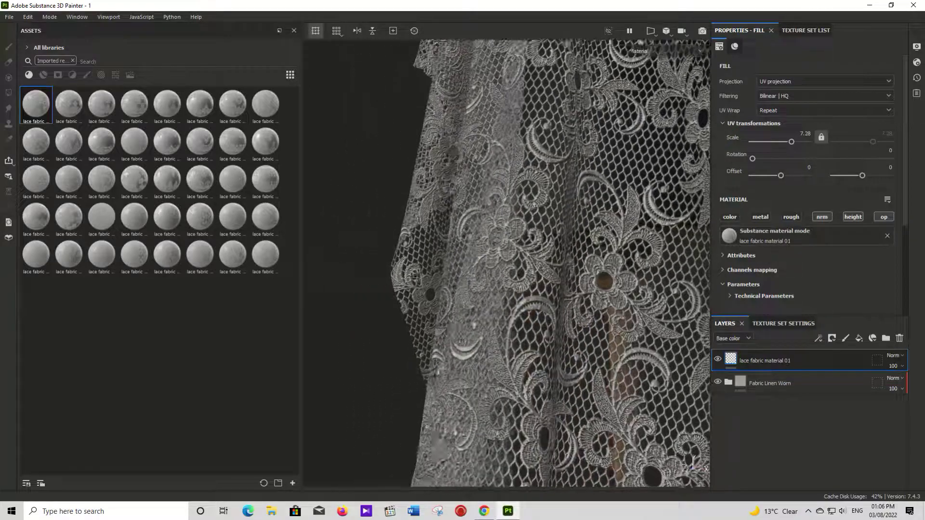
pyautogui.scroll(-2, 496, 273)
pyautogui.scroll(-2, 513, 270)
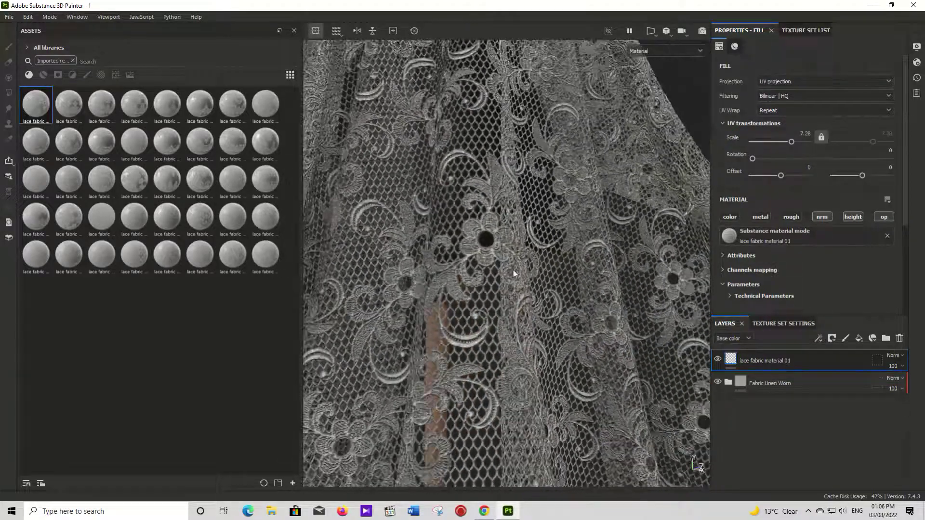
pyautogui.scroll(-3, 513, 267)
pyautogui.scroll(-3, 511, 260)
pyautogui.scroll(-2, 510, 255)
pyautogui.moveTo(509, 255)
pyautogui.keyDown('alt'); pyautogui.mouseDown()
pyautogui.moveTo(506, 347)
pyautogui.moveTo(524, 327)
pyautogui.mouseUp(); pyautogui.keyUp('alt')
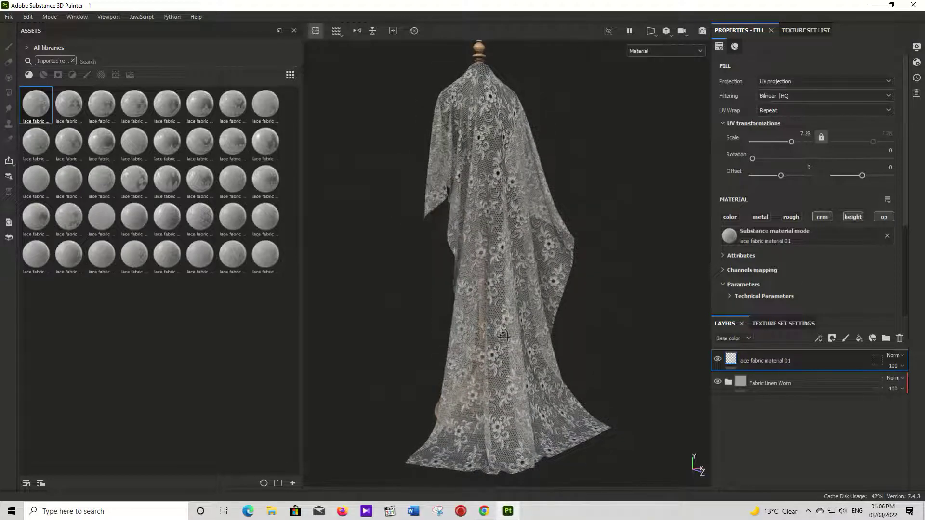
# Swap in the second lace material and tile it finer, at scale 9.4
pyautogui.keyDown('alt'); pyautogui.moveTo(524, 326); pyautogui.dragTo(524, 325, button='middle'); pyautogui.keyUp('alt')
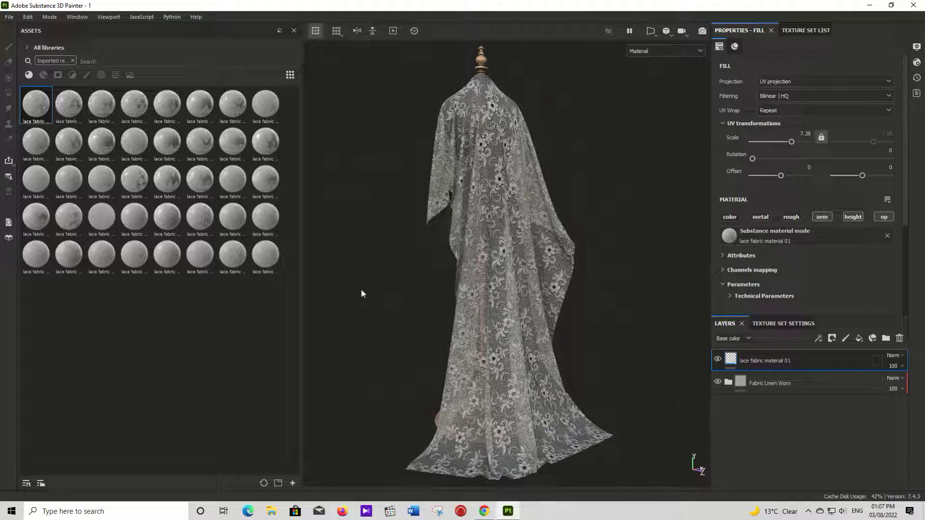
pyautogui.click(75, 111)
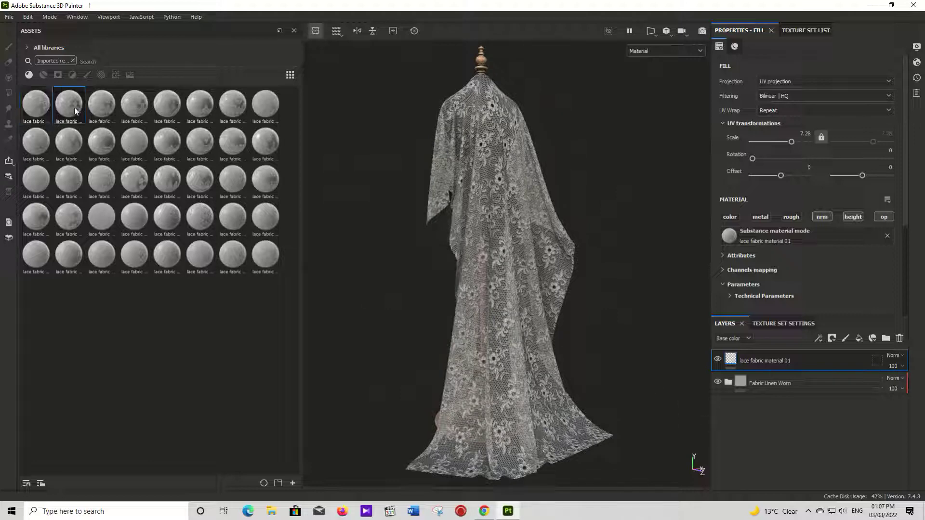
pyautogui.moveTo(74, 111); pyautogui.dragTo(762, 241)
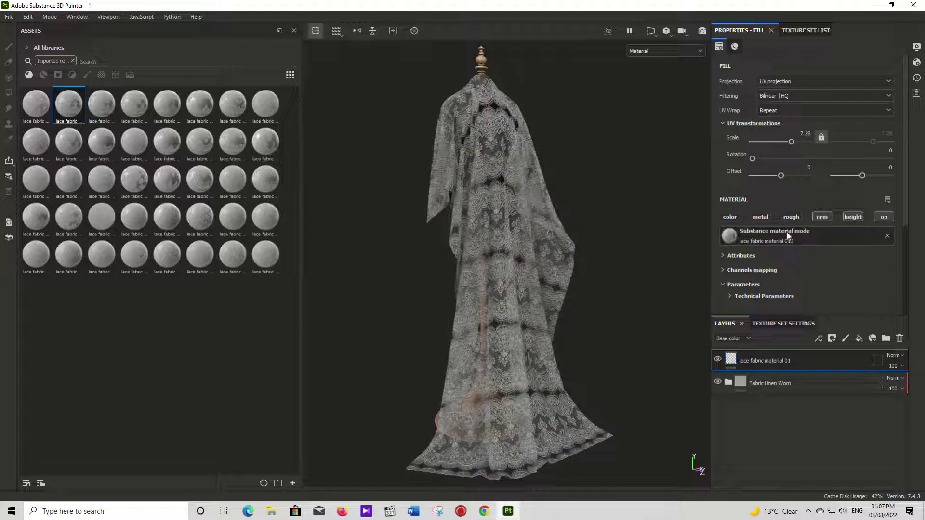
pyautogui.moveTo(793, 141); pyautogui.dragTo(792, 142)
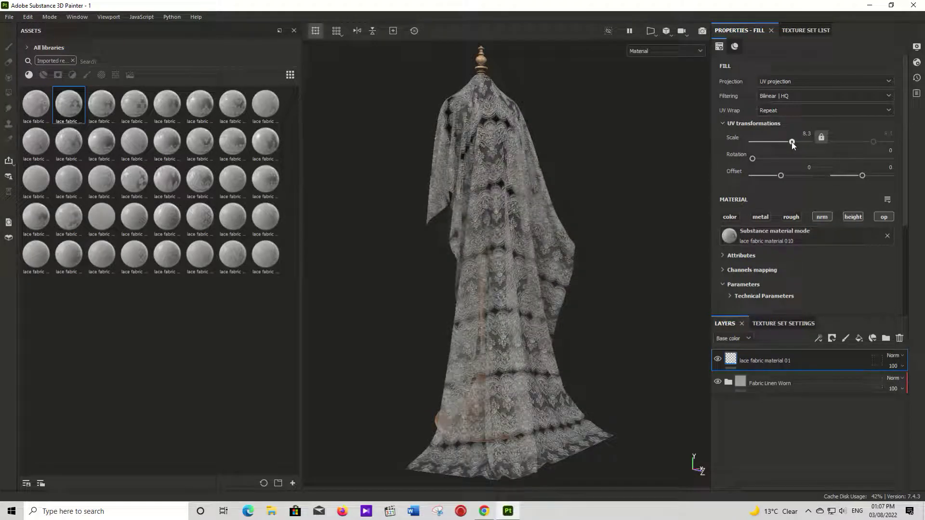
pyautogui.moveTo(791, 142); pyautogui.dragTo(792, 142)
# Try the third lace material on the cloth with a larger tiling
pyautogui.click(95, 109)
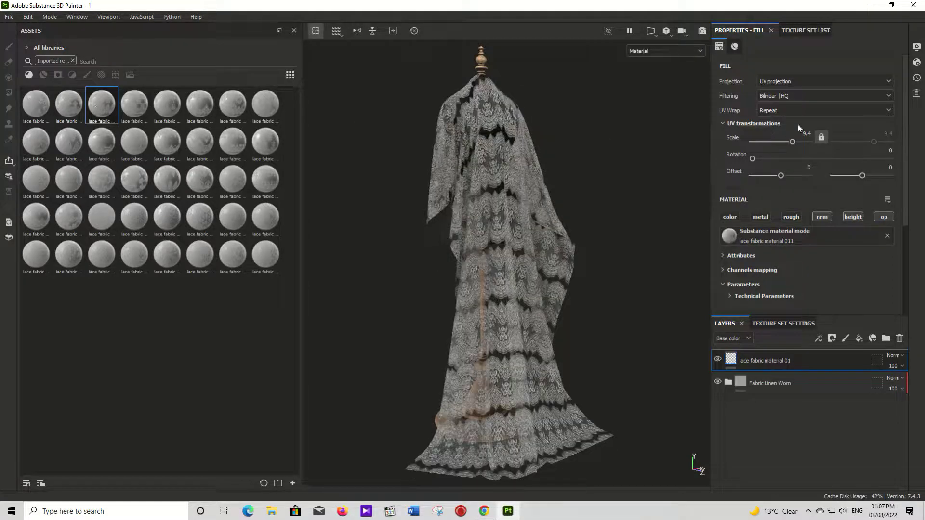
pyautogui.moveTo(792, 143); pyautogui.dragTo(792, 144)
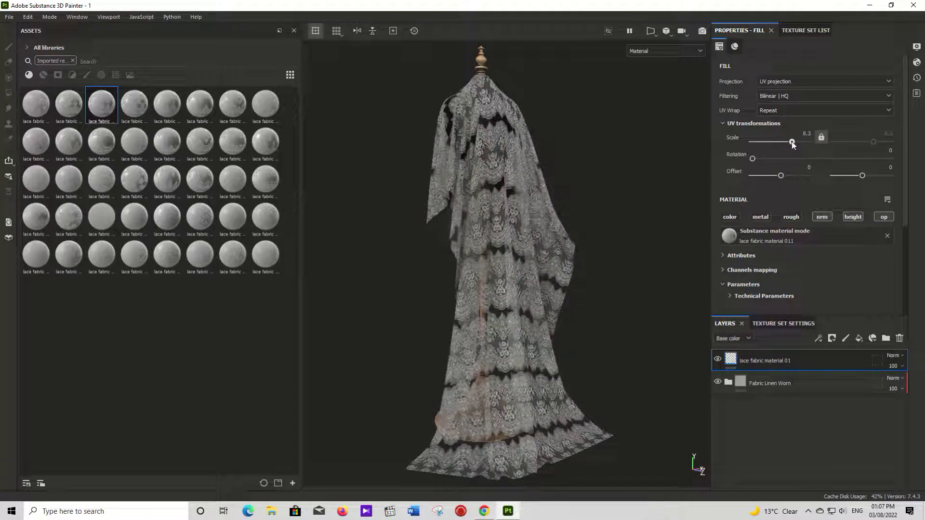
pyautogui.click(139, 107)
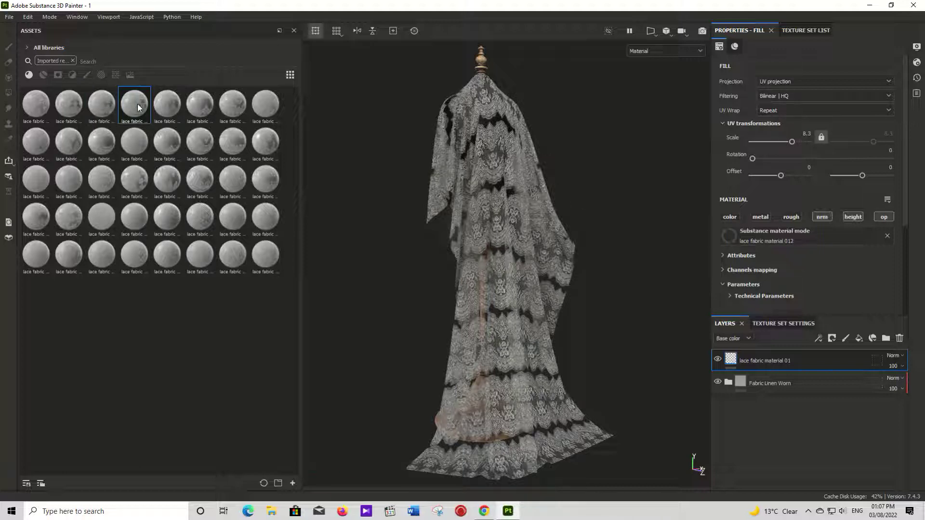
# Retile the fourth lace material and rotate the pattern 90 degrees
pyautogui.moveTo(790, 142); pyautogui.dragTo(787, 142)
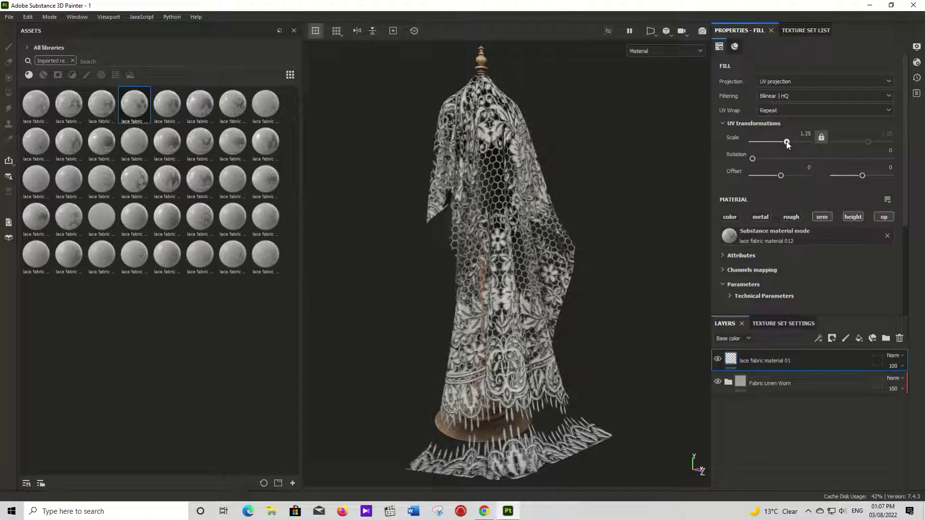
pyautogui.moveTo(786, 143); pyautogui.dragTo(791, 143)
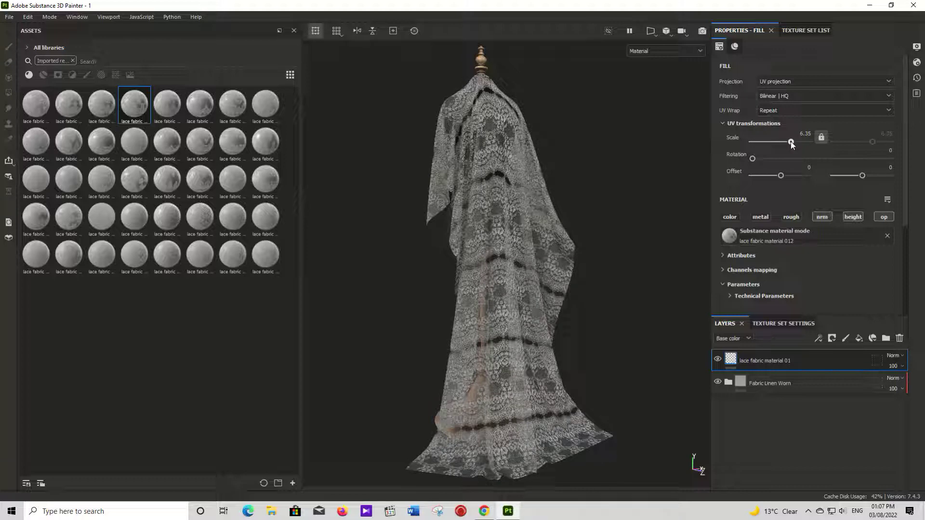
pyautogui.click(890, 149)
pyautogui.write('90')
pyautogui.press('Return')
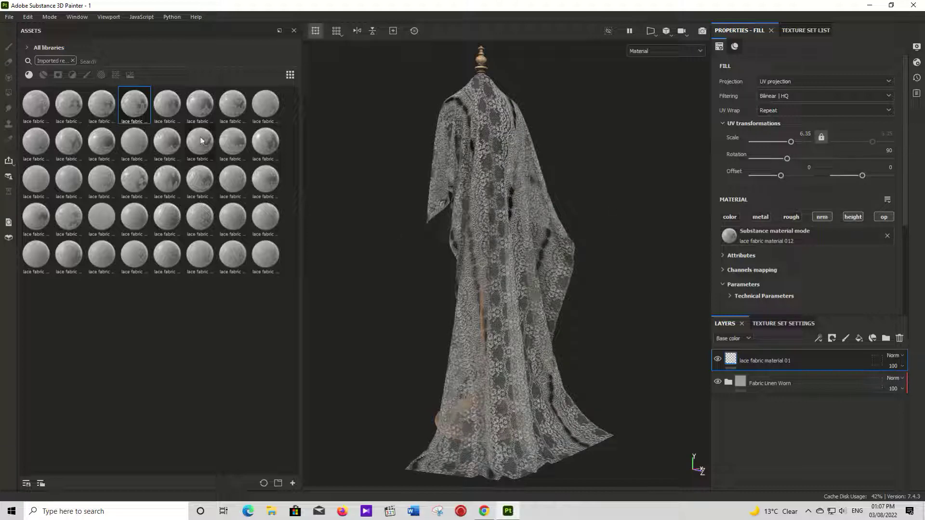
# Switch to the fifth lace material, slightly enlarging its tiling
pyautogui.click(167, 111)
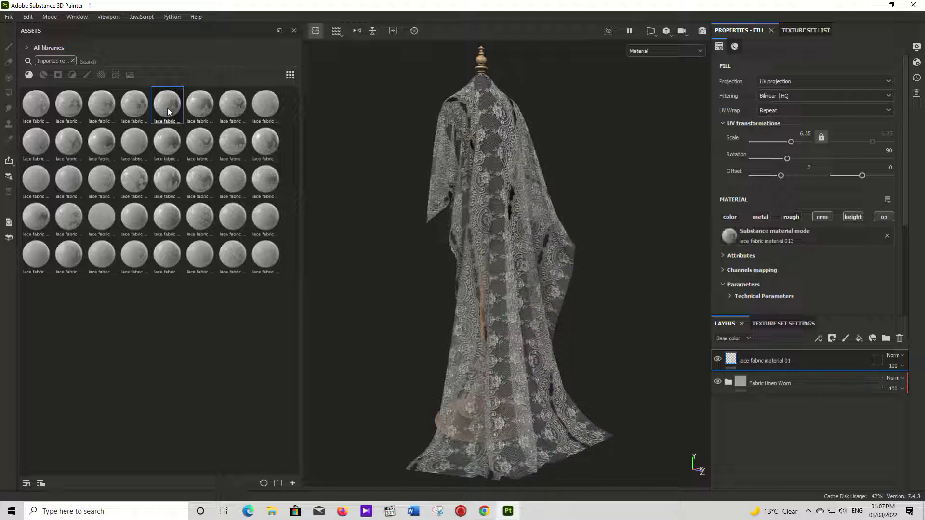
pyautogui.moveTo(791, 142); pyautogui.dragTo(790, 142)
pyautogui.click(205, 112)
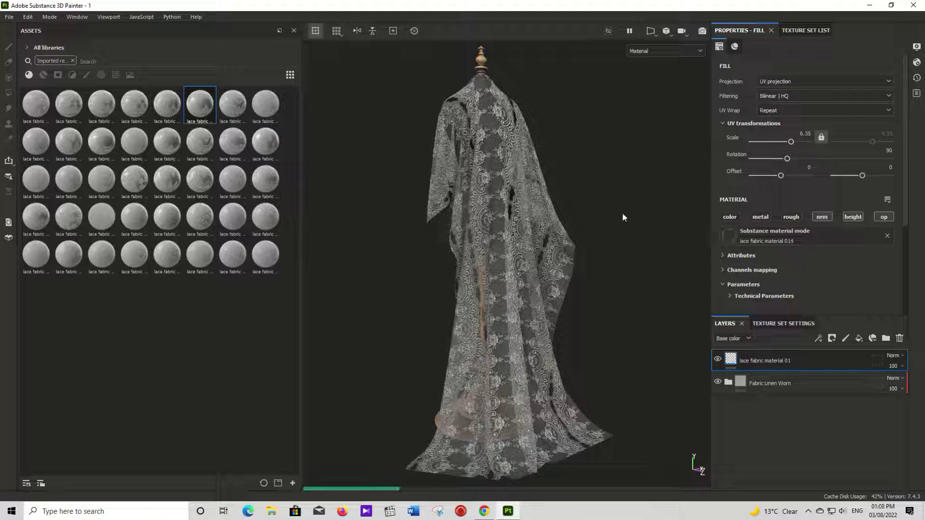
# Tile the lace finer, then apply lace fabric material 015 at a larger scale
pyautogui.moveTo(790, 141); pyautogui.dragTo(790, 141)
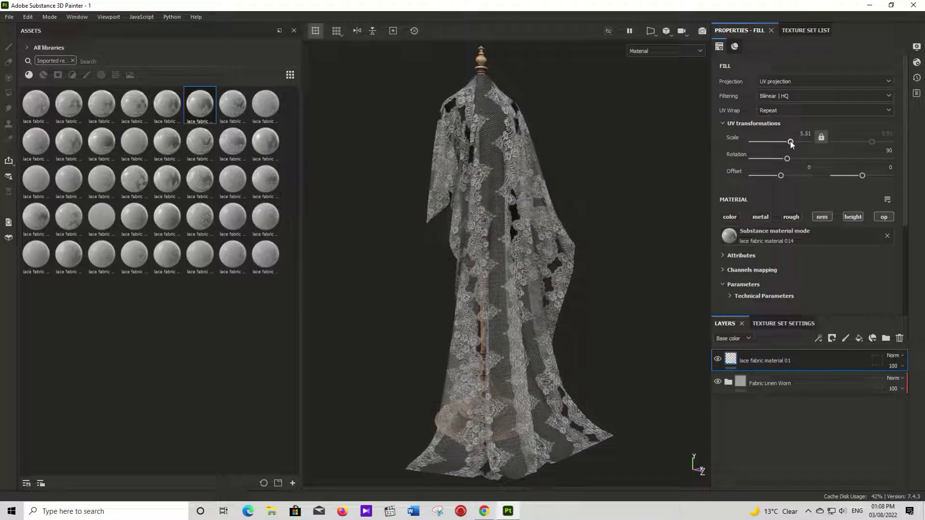
pyautogui.click(231, 107)
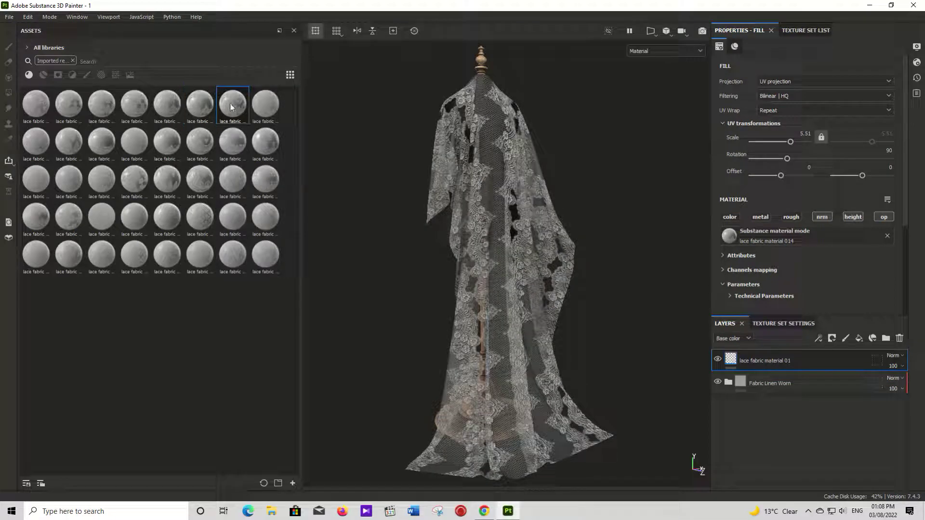
pyautogui.moveTo(231, 107); pyautogui.dragTo(596, 235)
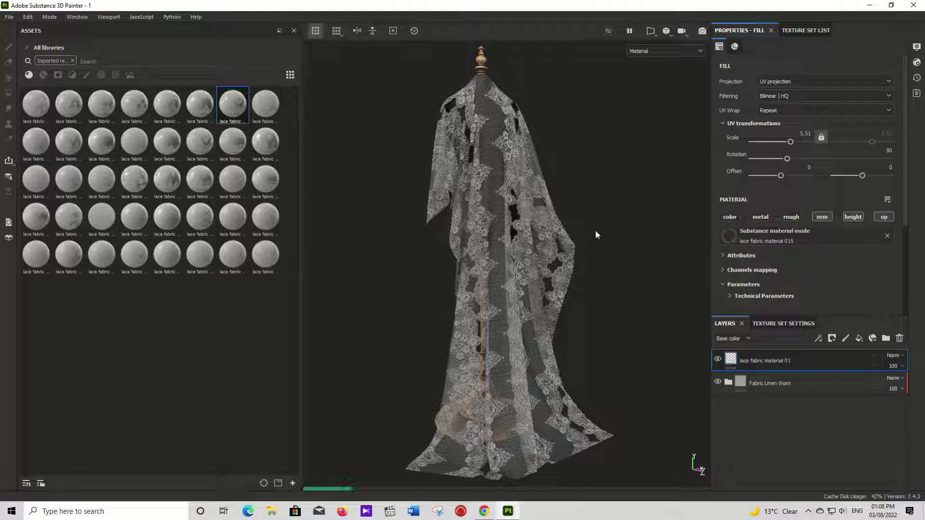
pyautogui.moveTo(790, 142); pyautogui.dragTo(791, 144)
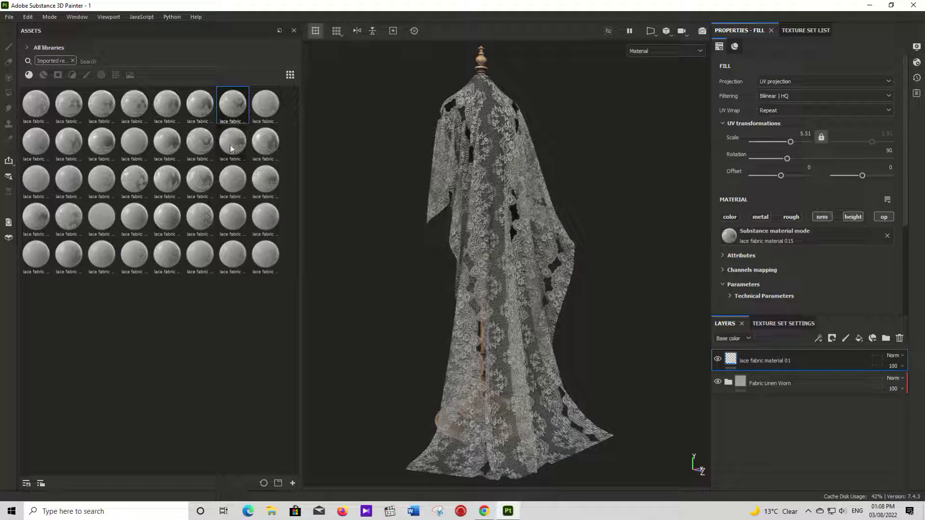
# Try lace fabric material 016 tiled at scale 4.05
pyautogui.click(266, 108)
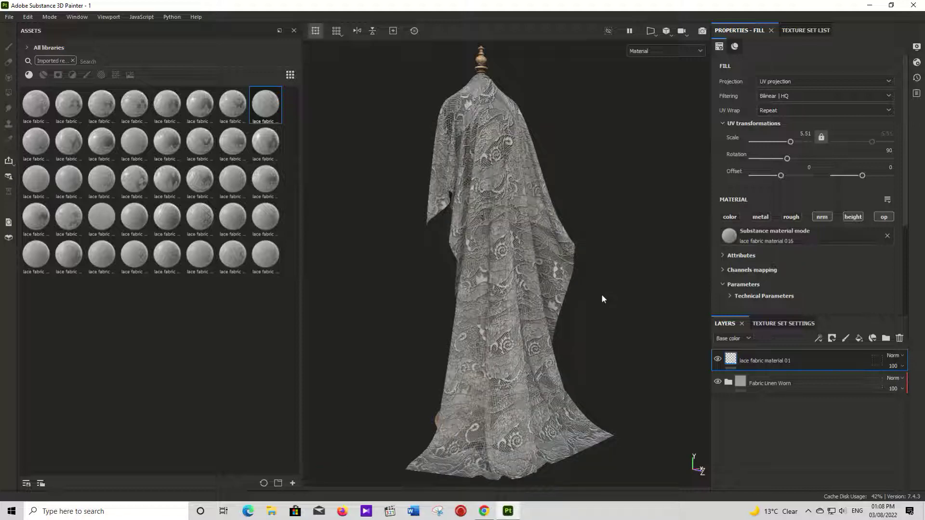
pyautogui.moveTo(790, 142); pyautogui.dragTo(789, 143)
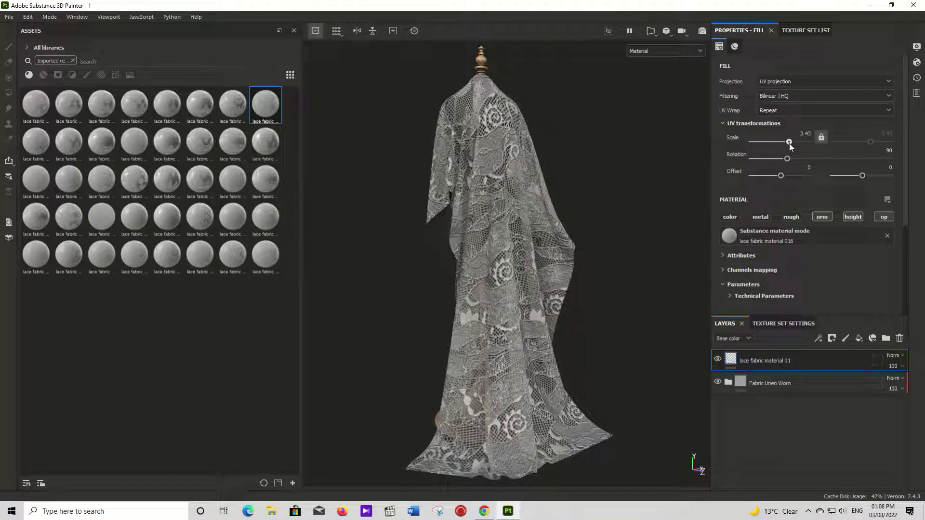
pyautogui.click(789, 143)
# Switch to lace fabric material 017, frame the whole cloth, and retile it to about 8.3
pyautogui.click(33, 147)
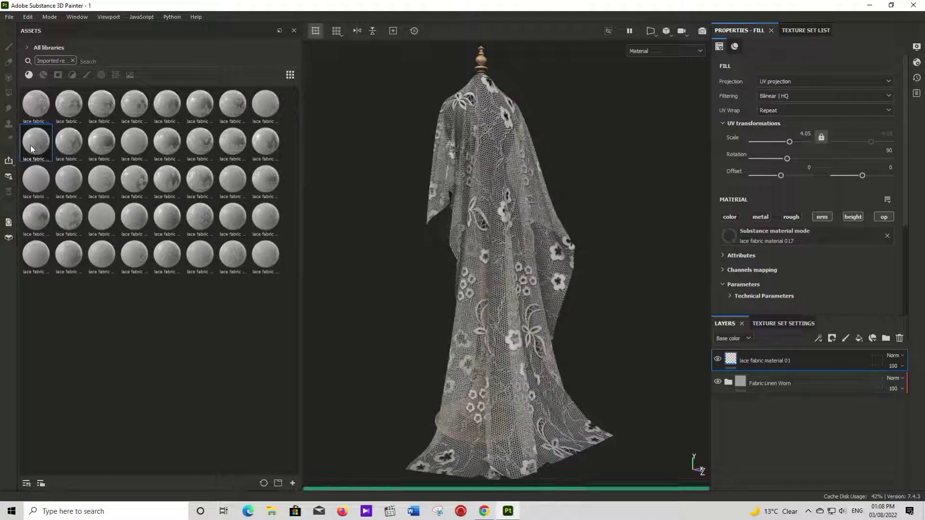
pyautogui.scroll(3, 476, 232)
pyautogui.scroll(3, 478, 237)
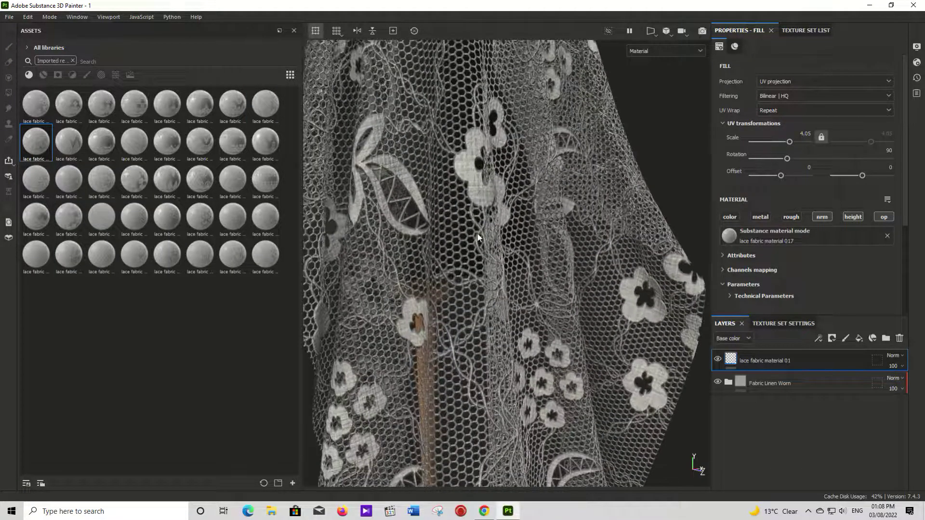
pyautogui.scroll(-3, 478, 235)
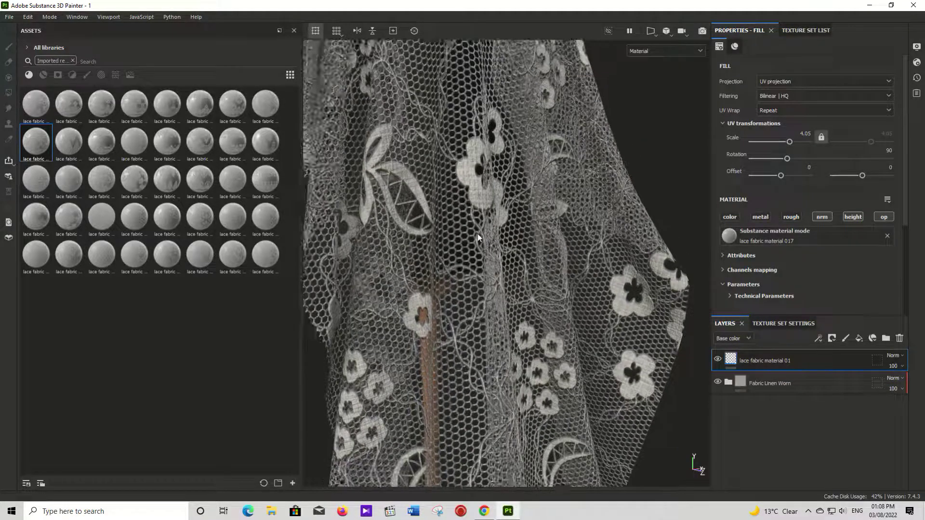
pyautogui.scroll(-2, 477, 234)
pyautogui.moveTo(455, 248)
pyautogui.keyDown('alt'); pyautogui.mouseDown()
pyautogui.moveTo(378, 283)
pyautogui.moveTo(444, 194)
pyautogui.moveTo(413, 298)
pyautogui.moveTo(494, 257)
pyautogui.mouseUp(); pyautogui.keyUp('alt')
pyautogui.scroll(-2, 498, 252)
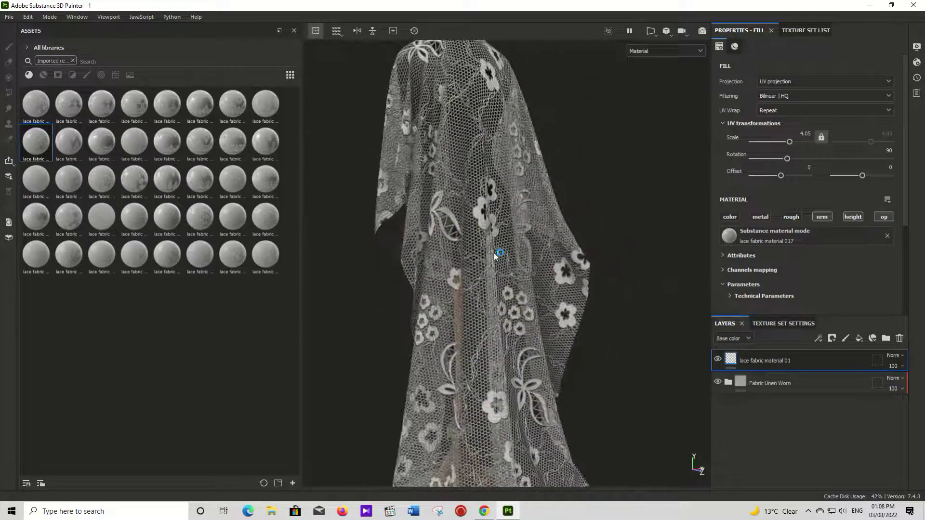
pyautogui.scroll(-2, 498, 252)
pyautogui.scroll(-1, 497, 251)
pyautogui.moveTo(497, 250); pyautogui.dragTo(495, 237, button='middle')
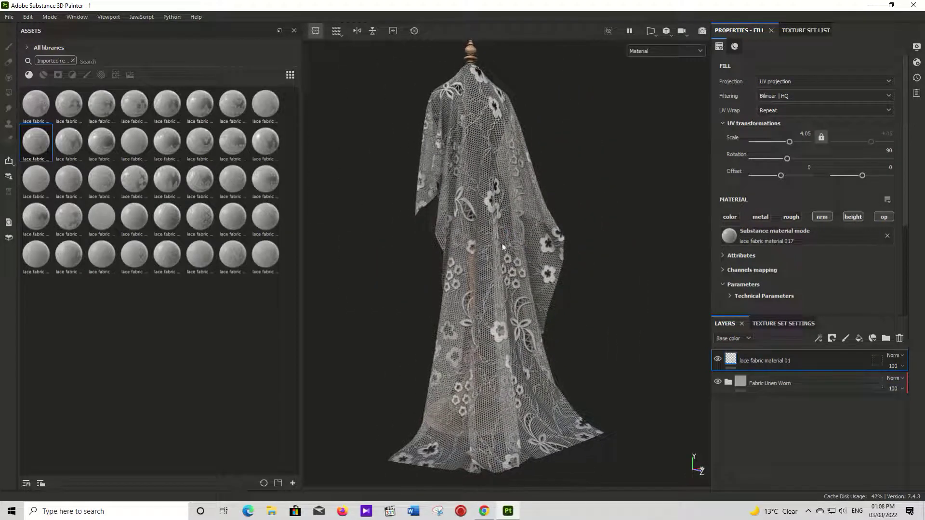
pyautogui.moveTo(789, 142); pyautogui.dragTo(793, 146)
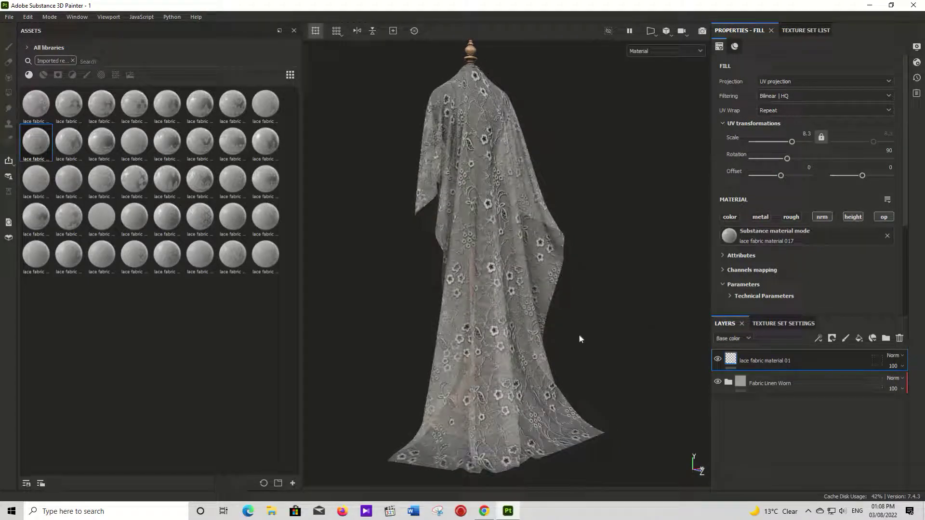
pyautogui.click(70, 136)
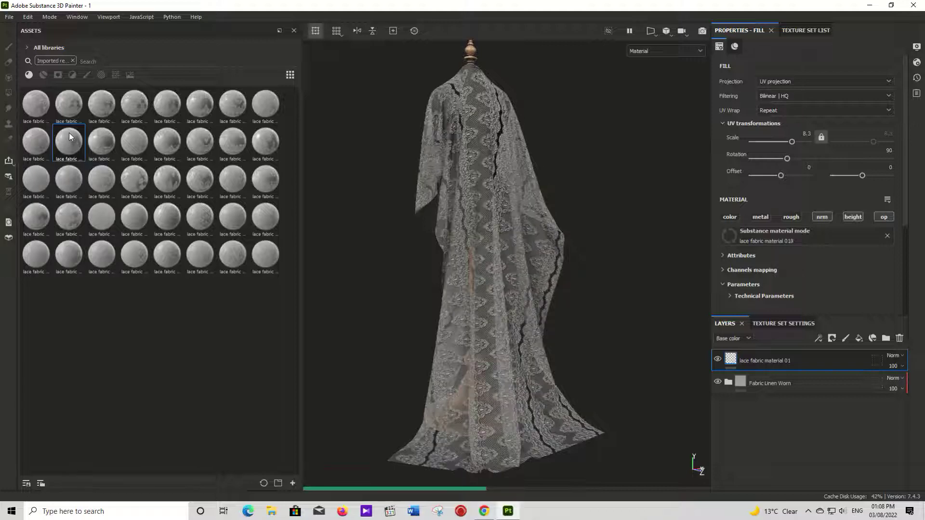
# Try two more lace materials, enlarging the pattern to scale 4.05
pyautogui.click(103, 137)
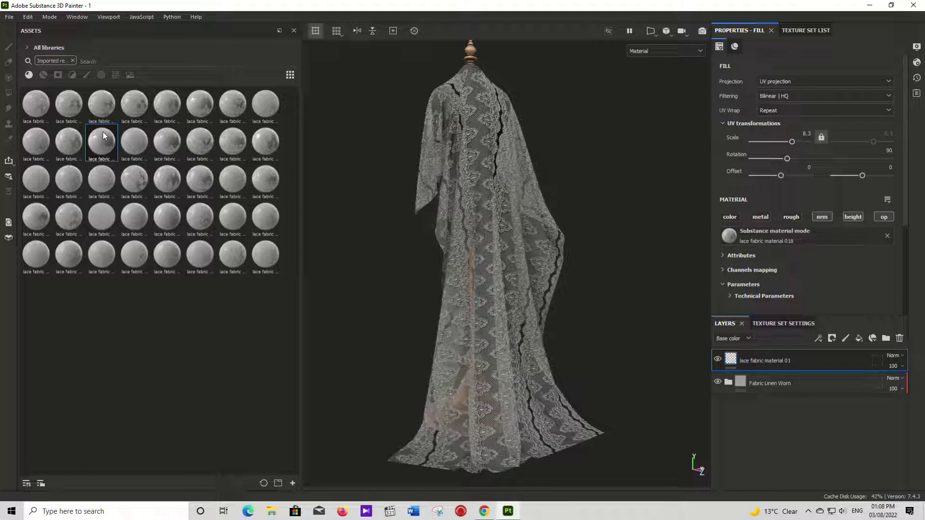
pyautogui.click(142, 147)
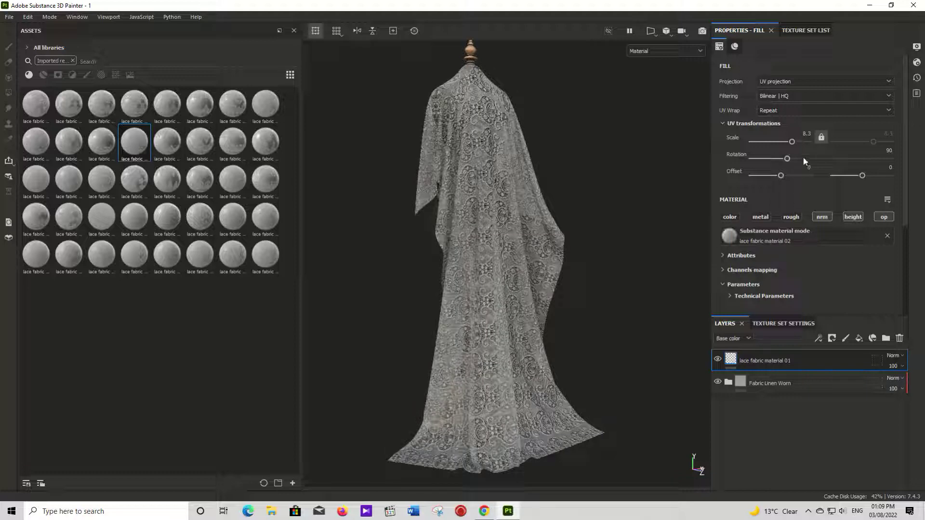
pyautogui.moveTo(792, 143); pyautogui.dragTo(790, 144)
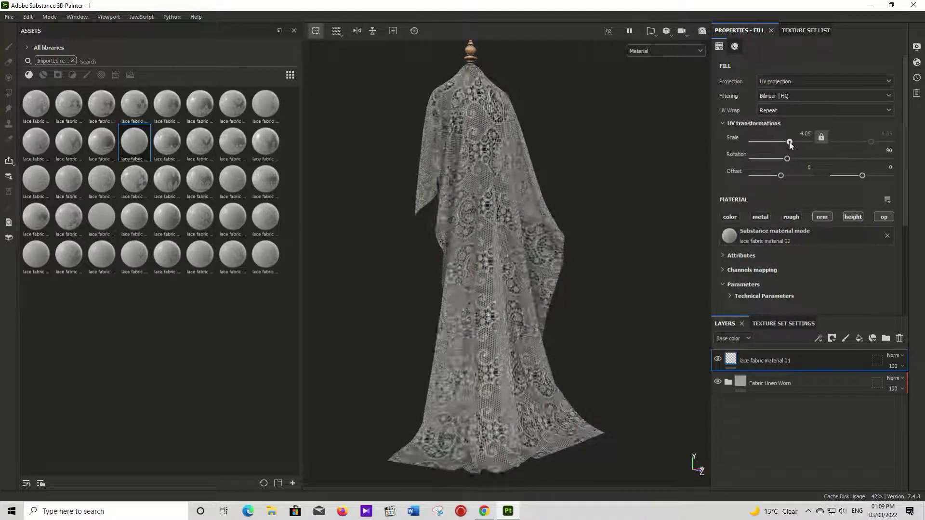
# Preview lace materials 020 and 027, returning the tiling to 4.05
pyautogui.click(165, 144)
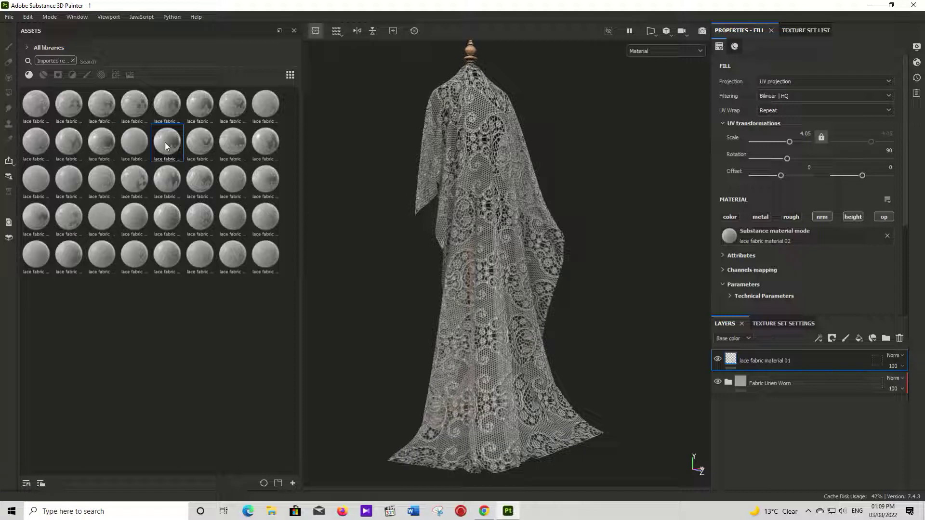
pyautogui.click(198, 181)
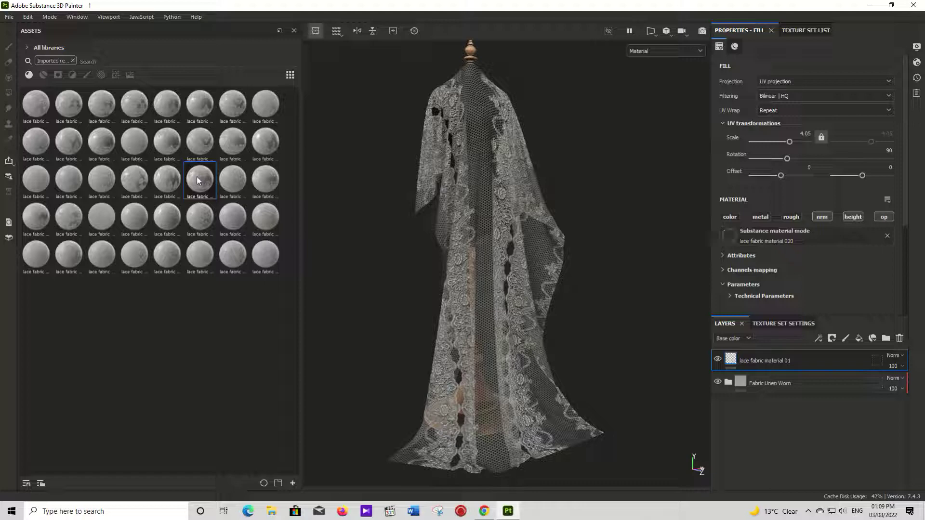
pyautogui.click(133, 176)
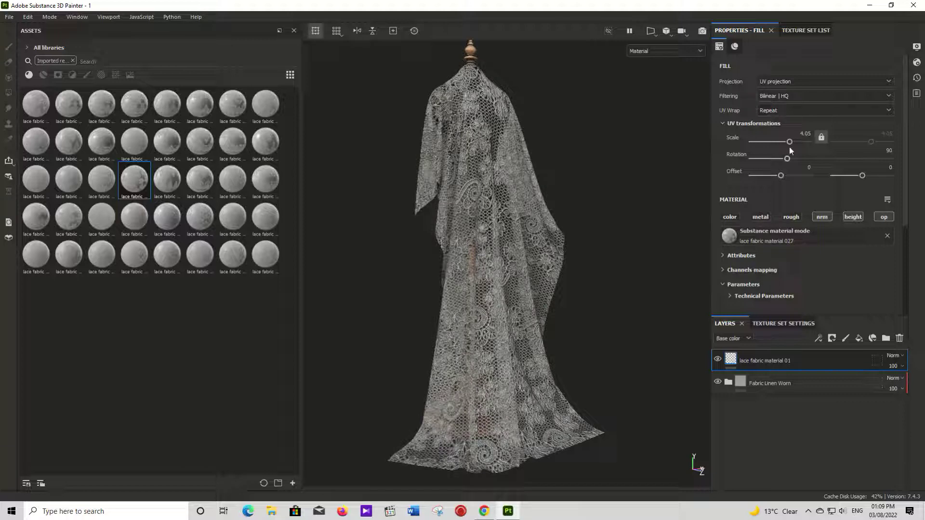
pyautogui.moveTo(789, 142); pyautogui.dragTo(786, 142)
pyautogui.moveTo(787, 145); pyautogui.dragTo(790, 145)
# Apply the rose lace fabric material 024, tiled at scale 3.43
pyautogui.click(29, 180)
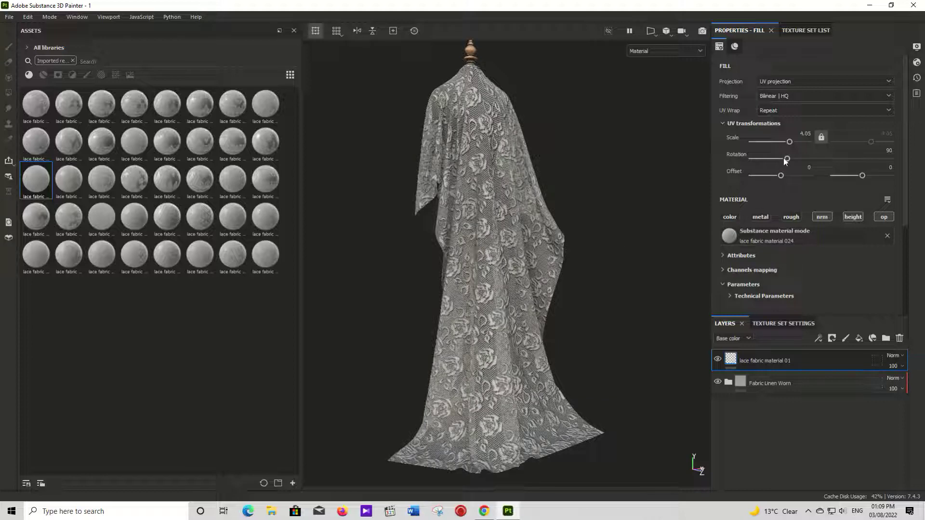
pyautogui.moveTo(790, 144); pyautogui.dragTo(791, 149)
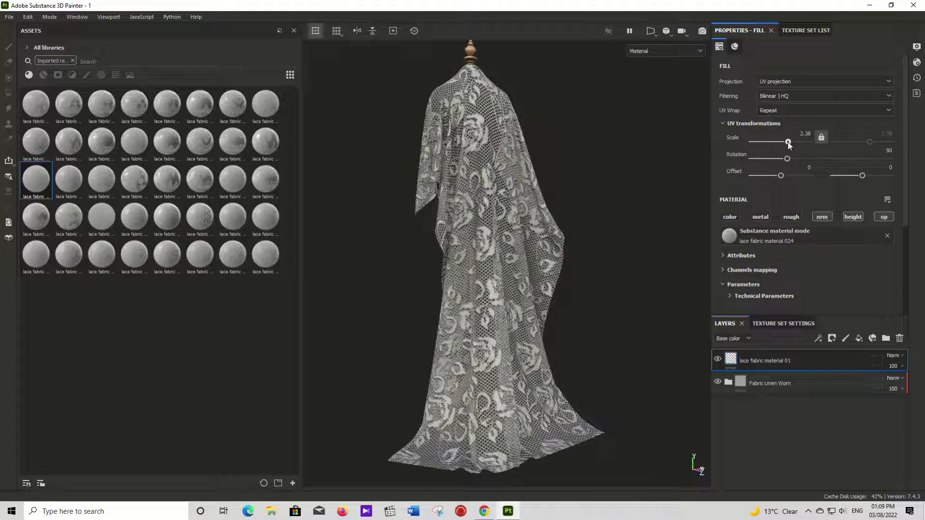
pyautogui.click(728, 380)
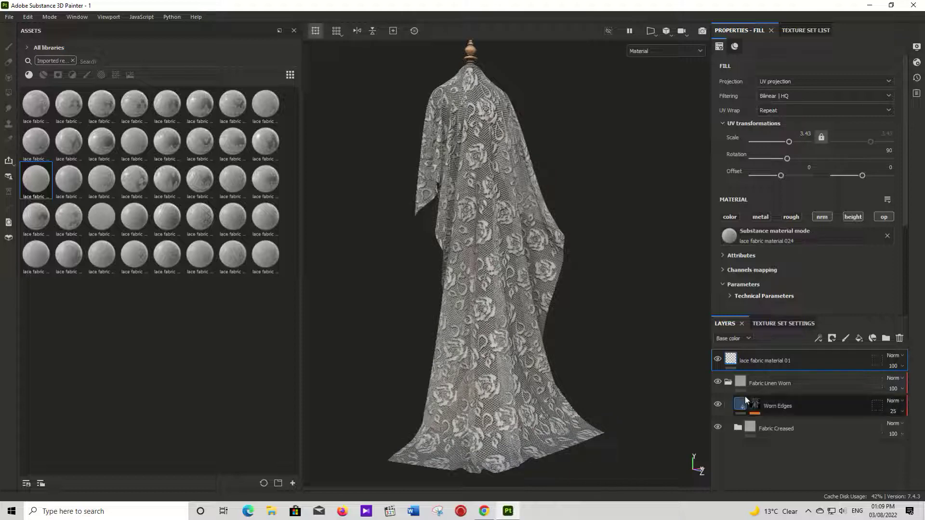
# Set the linen Base layer's base colour to the muted greyish beige A1997C
pyautogui.click(737, 428)
pyautogui.scroll(-1, 746, 428)
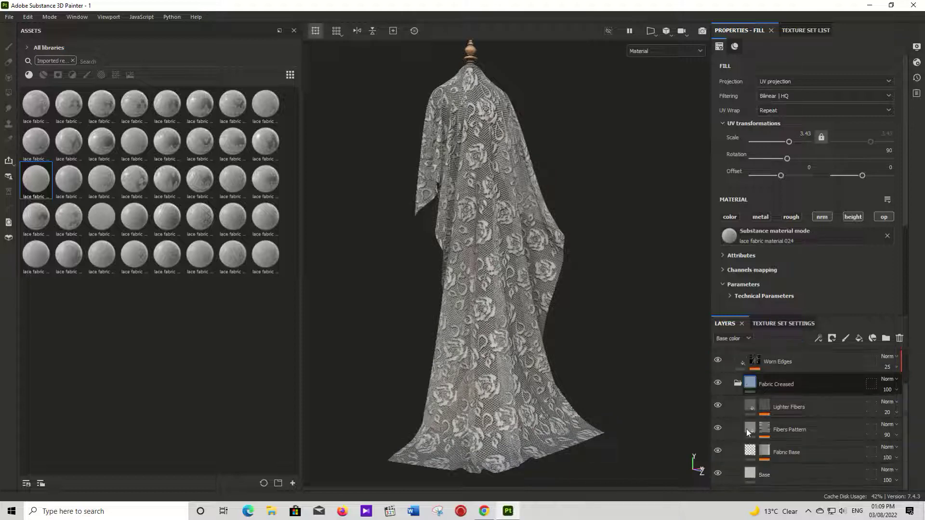
pyautogui.click(755, 466)
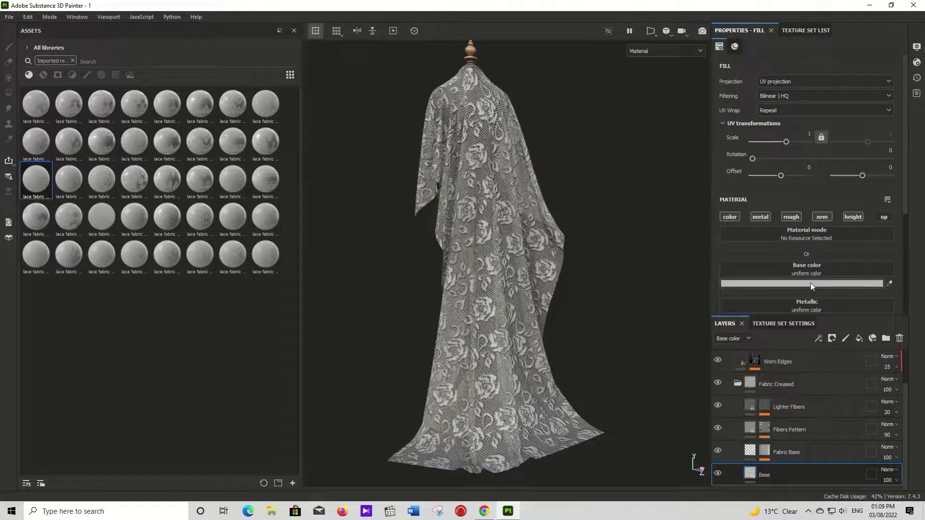
pyautogui.click(811, 282)
pyautogui.moveTo(796, 349); pyautogui.dragTo(796, 340)
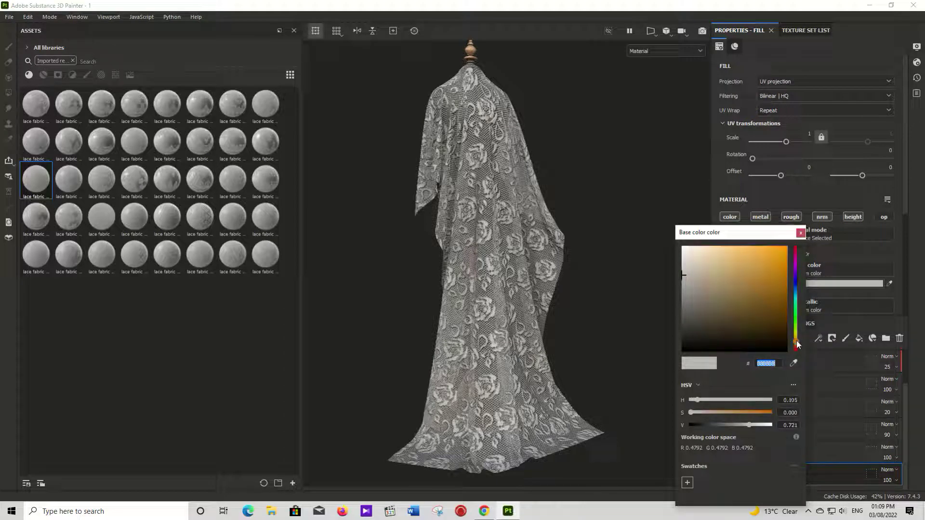
pyautogui.click(713, 311)
pyautogui.moveTo(715, 313)
pyautogui.mouseDown()
pyautogui.moveTo(737, 282)
pyautogui.moveTo(730, 266)
pyautogui.mouseUp()
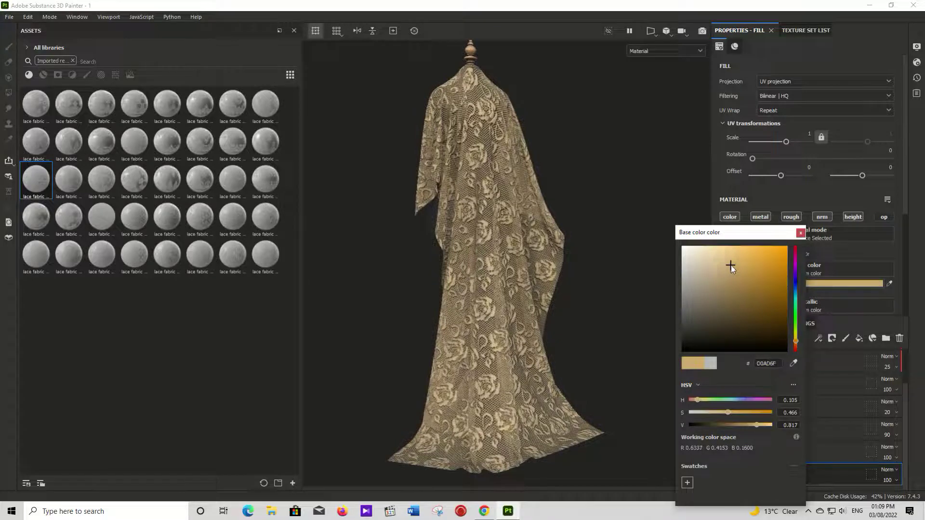
pyautogui.moveTo(795, 343)
pyautogui.mouseDown()
pyautogui.moveTo(796, 318)
pyautogui.moveTo(799, 340)
pyautogui.mouseUp()
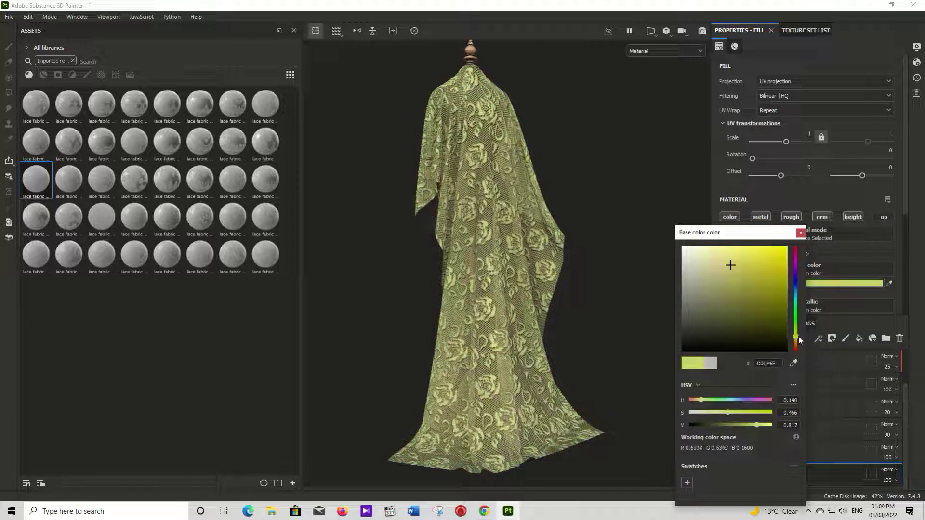
pyautogui.moveTo(700, 319); pyautogui.dragTo(705, 288)
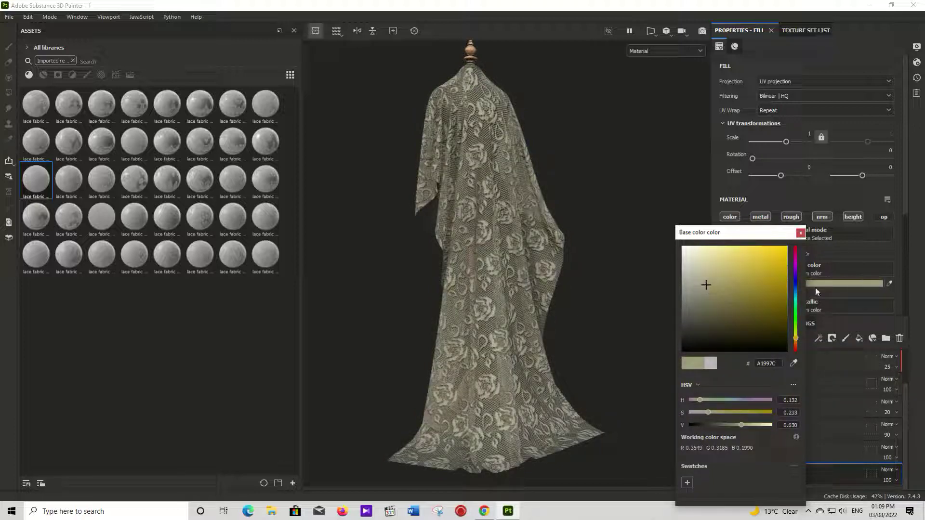
pyautogui.click(801, 233)
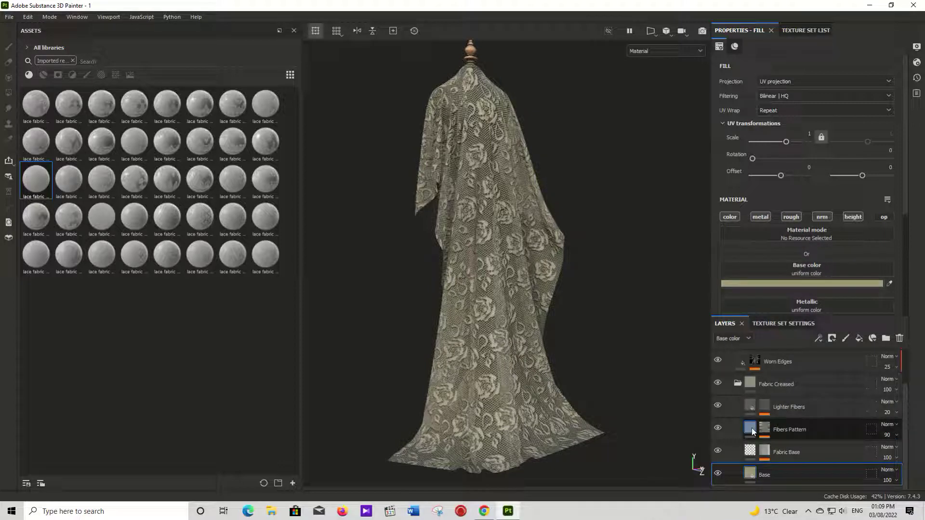
pyautogui.click(753, 430)
# Change the Fibers Pattern layer's base colour to a dull greyish green
pyautogui.click(796, 284)
pyautogui.click(730, 302)
pyautogui.moveTo(730, 301); pyautogui.dragTo(679, 297)
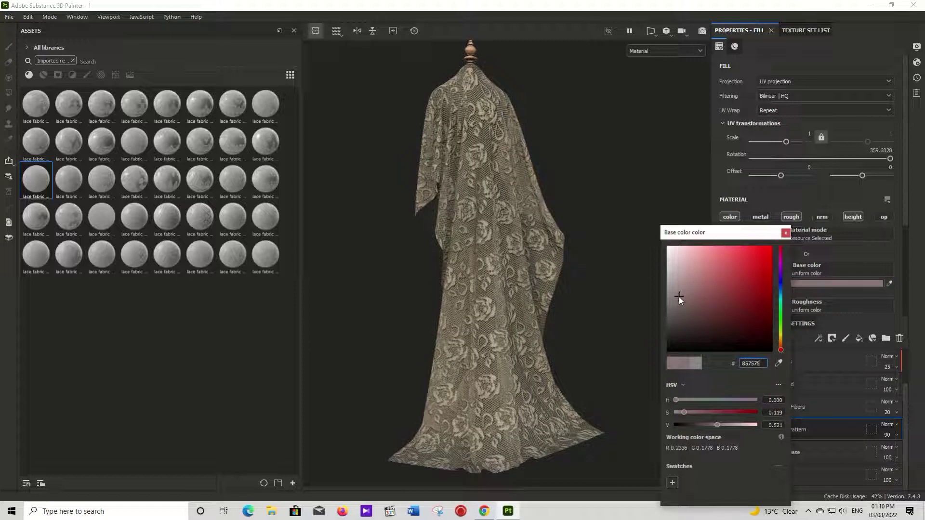
pyautogui.moveTo(679, 297); pyautogui.dragTo(672, 305)
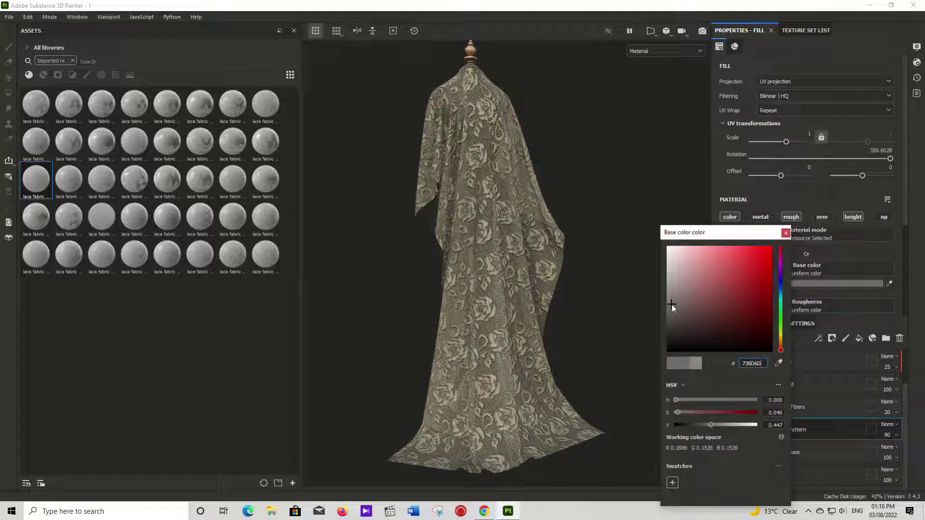
pyautogui.moveTo(781, 348); pyautogui.dragTo(781, 339)
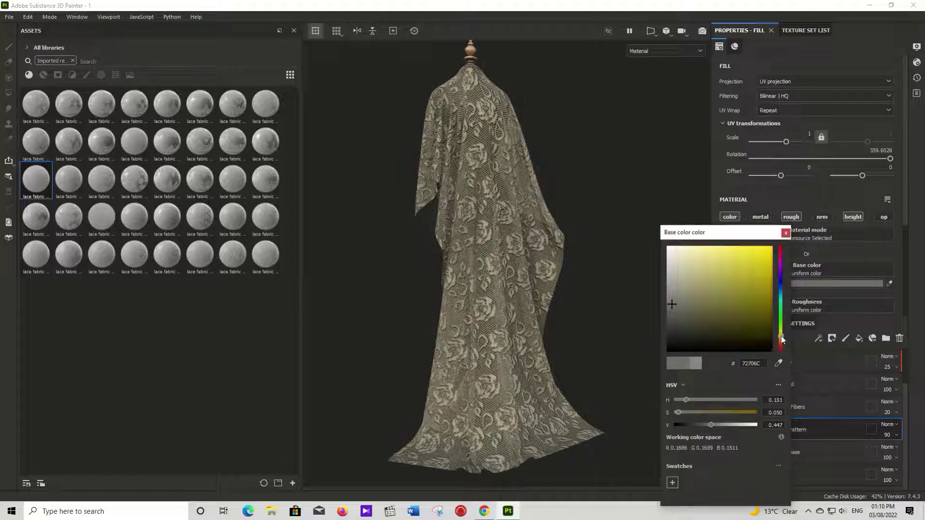
pyautogui.click(689, 413)
pyautogui.moveTo(688, 411); pyautogui.dragTo(693, 400)
pyautogui.click(785, 232)
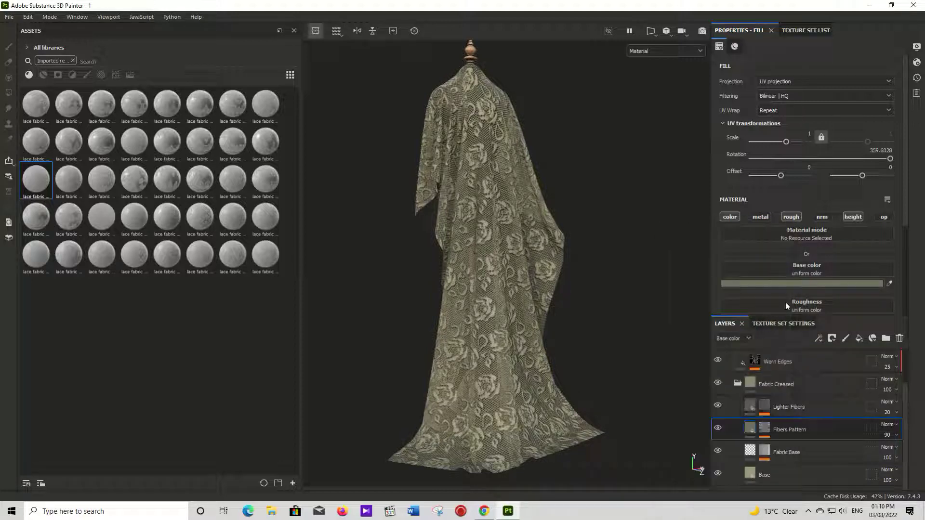
# Give the Lighter Fibers layer a pale yellow-green base colour
pyautogui.click(752, 404)
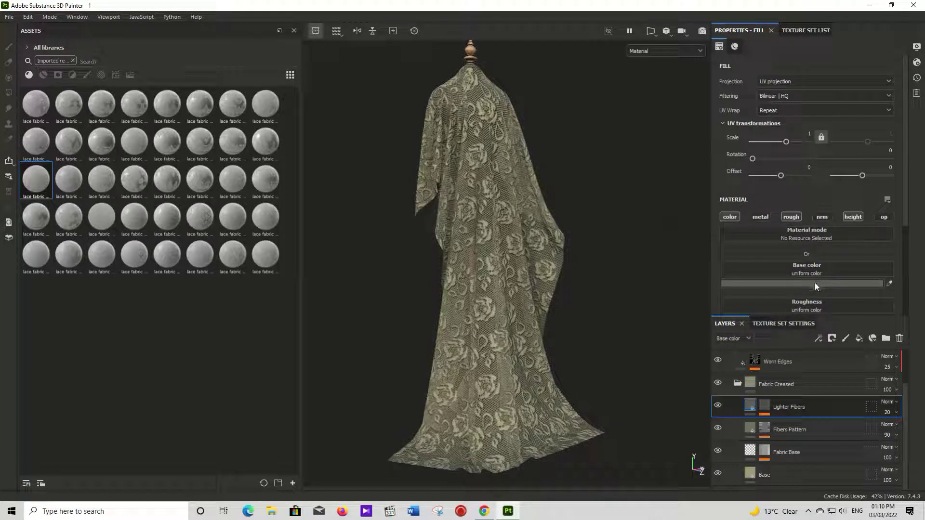
pyautogui.click(814, 284)
pyautogui.moveTo(704, 298); pyautogui.dragTo(728, 297)
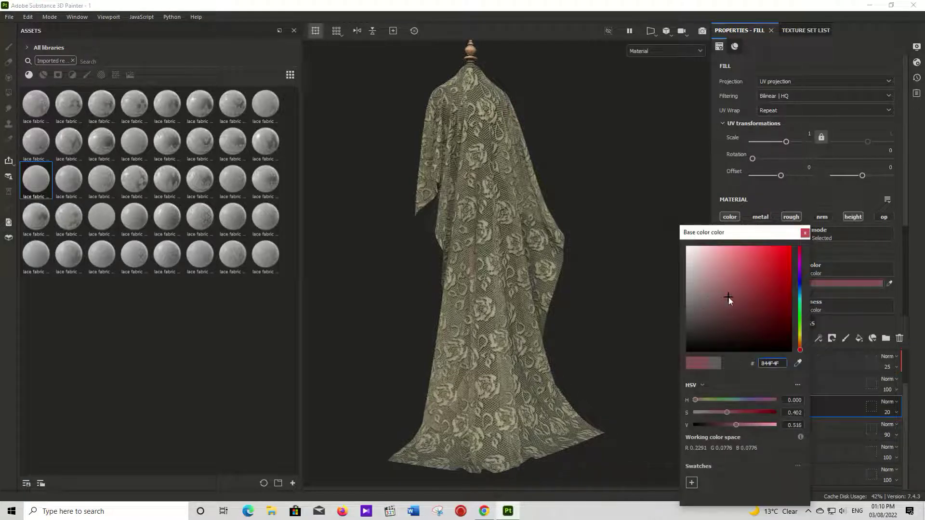
pyautogui.moveTo(801, 350); pyautogui.dragTo(802, 293)
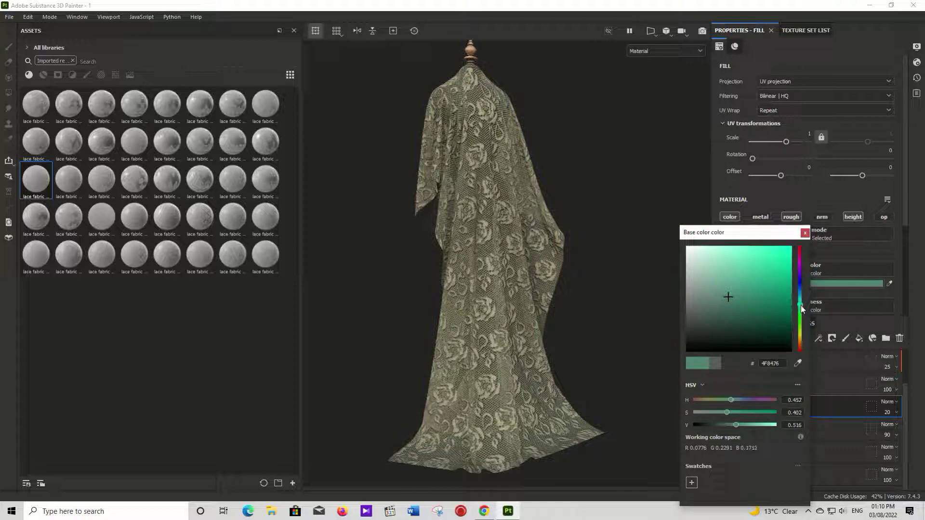
pyautogui.moveTo(802, 293); pyautogui.dragTo(800, 330)
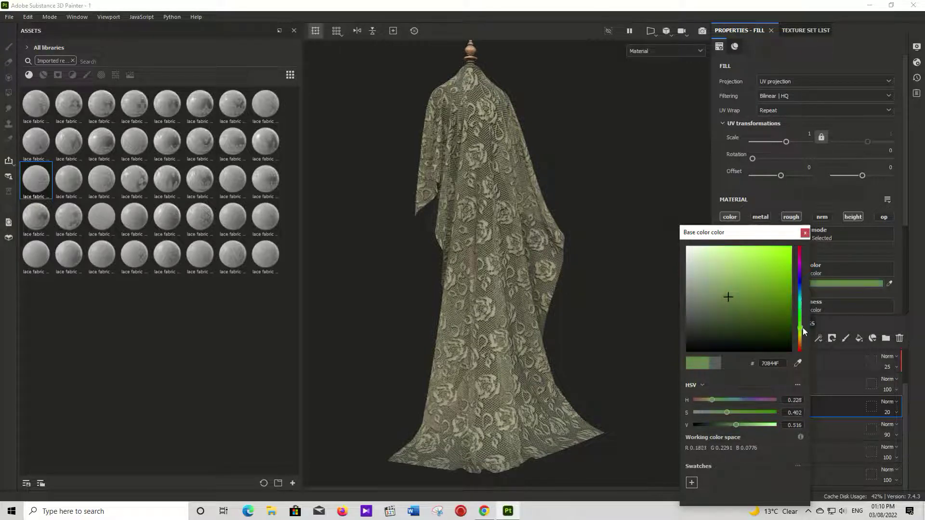
pyautogui.click(726, 313)
pyautogui.moveTo(727, 314)
pyautogui.mouseDown()
pyautogui.moveTo(724, 325)
pyautogui.moveTo(695, 304)
pyautogui.moveTo(714, 265)
pyautogui.moveTo(697, 261)
pyautogui.mouseUp()
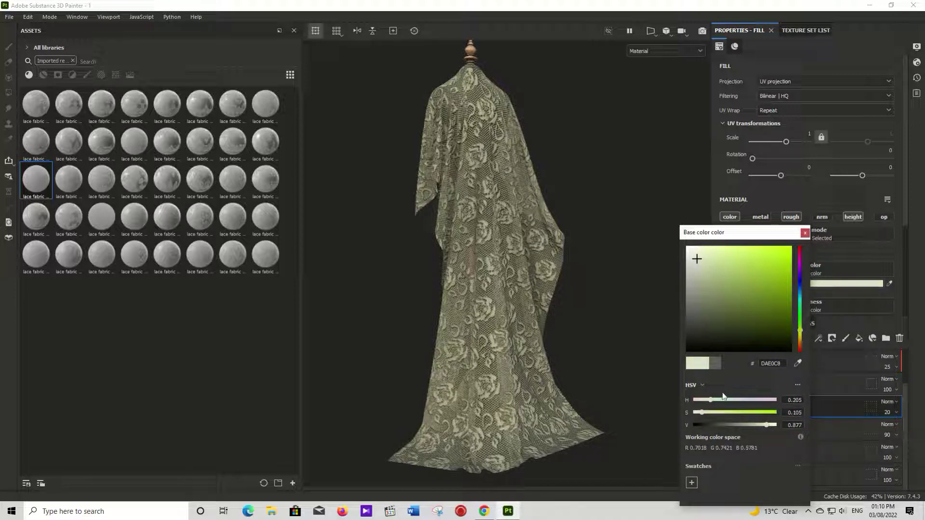
pyautogui.moveTo(701, 413); pyautogui.dragTo(707, 413)
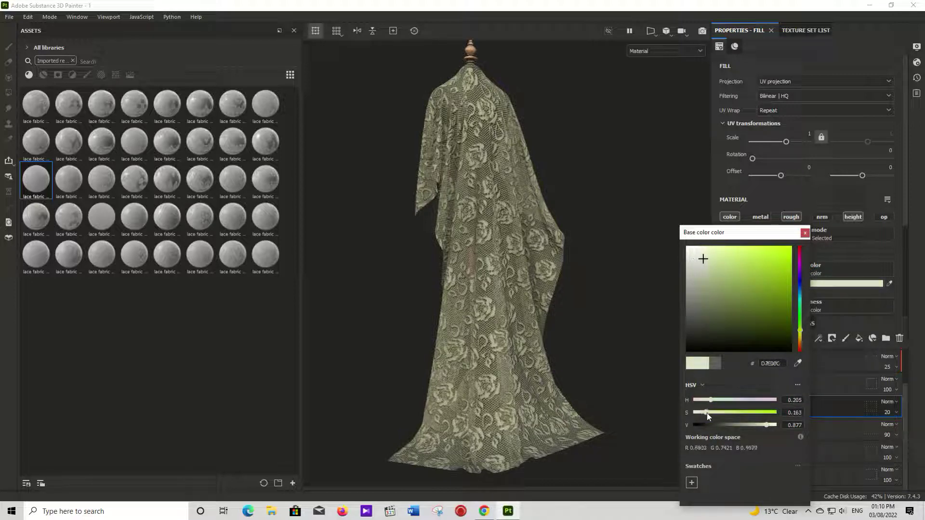
pyautogui.click(805, 234)
pyautogui.click(739, 383)
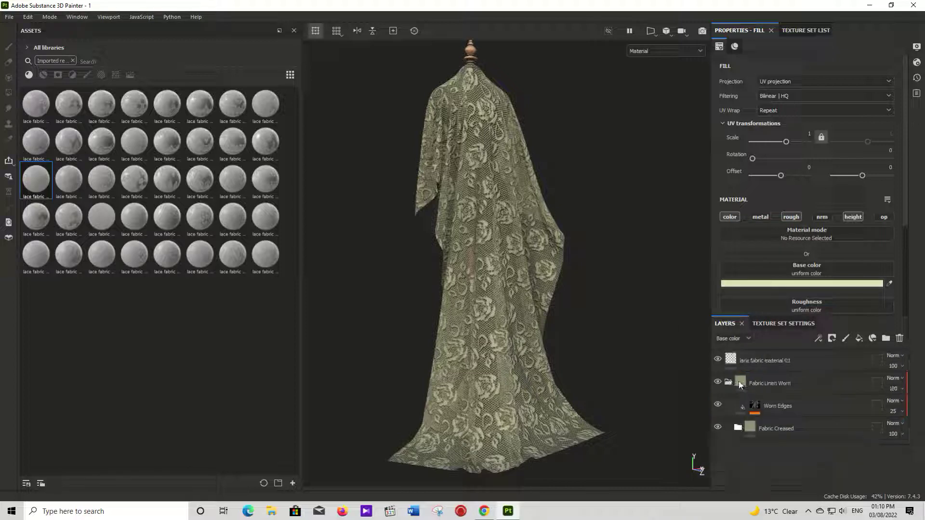
# Collapse the Fabric Linen Worn folder and preview two more lace materials
pyautogui.click(729, 383)
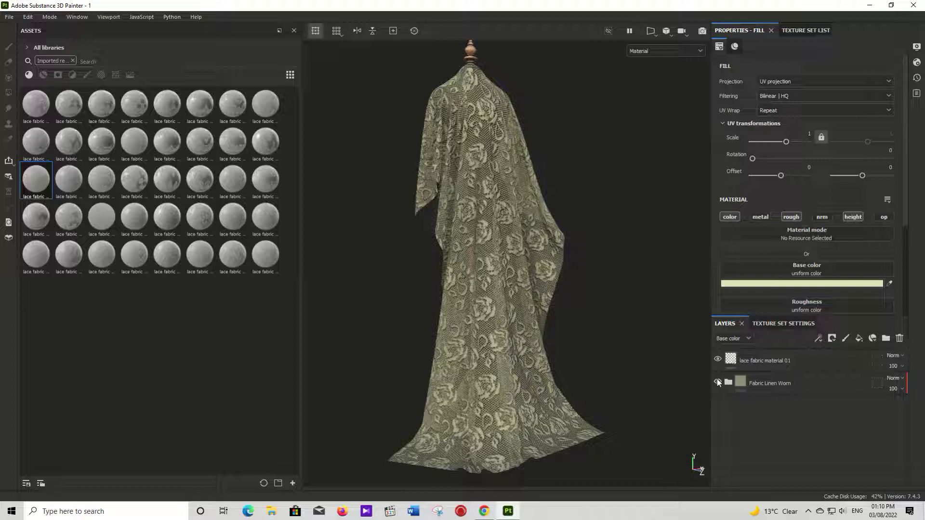
pyautogui.click(135, 223)
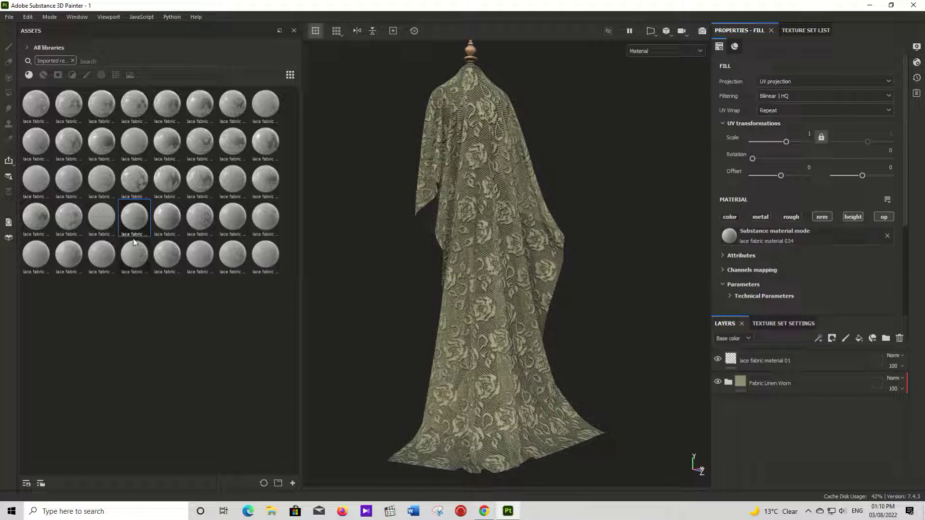
pyautogui.click(168, 223)
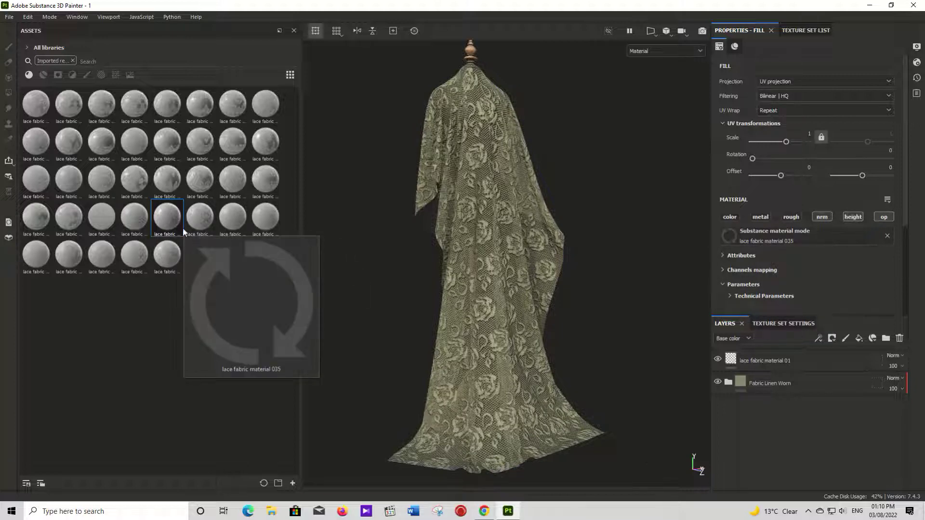
# Put lace fabric material 036 on the lace layer at scale 2.87 and hide Fabric Linen Worn
pyautogui.click(785, 363)
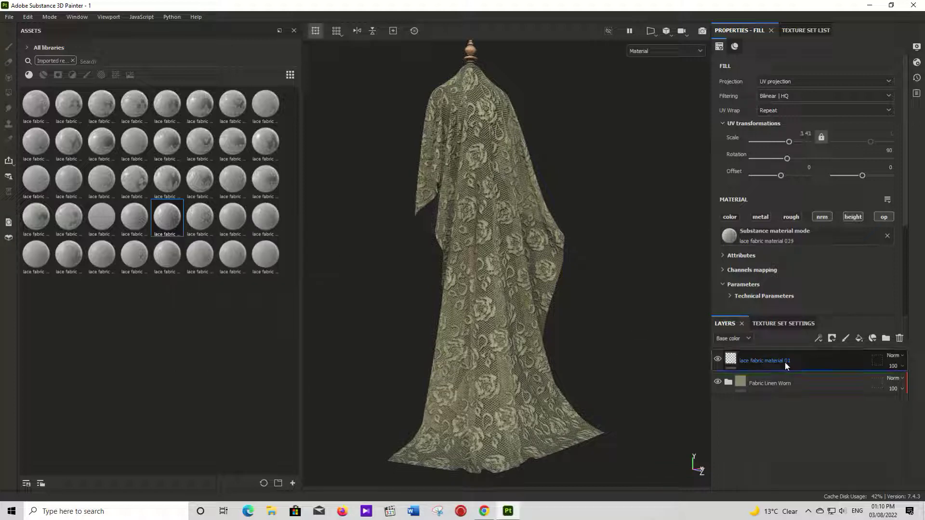
pyautogui.click(210, 221)
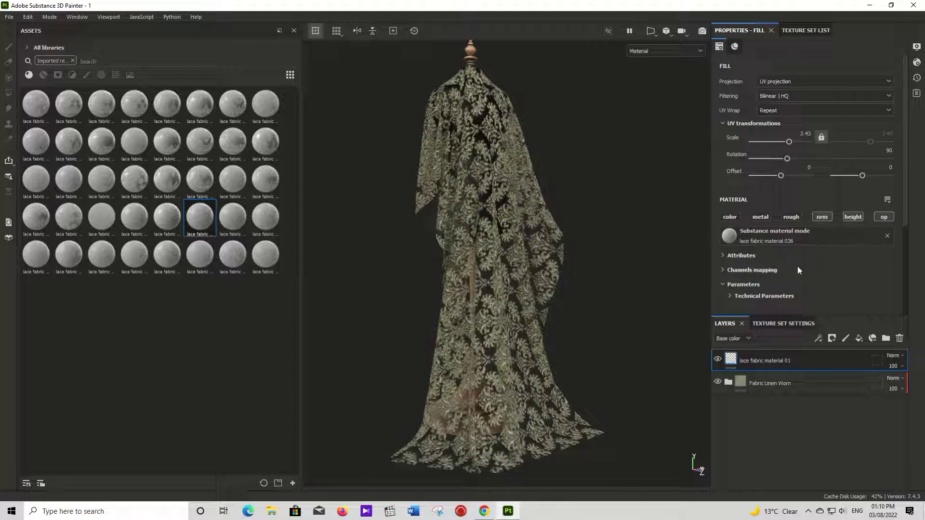
pyautogui.moveTo(787, 141); pyautogui.dragTo(791, 141)
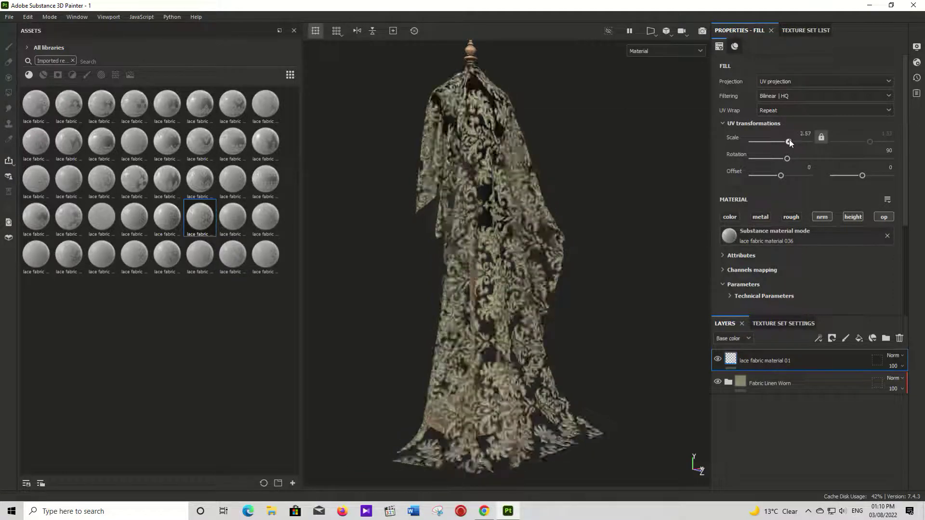
pyautogui.moveTo(791, 139); pyautogui.dragTo(788, 139)
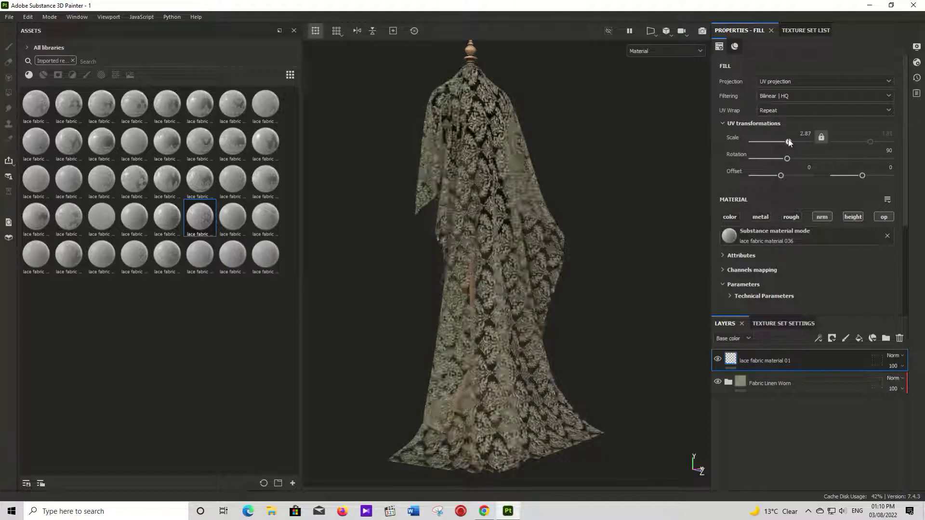
pyautogui.click(717, 382)
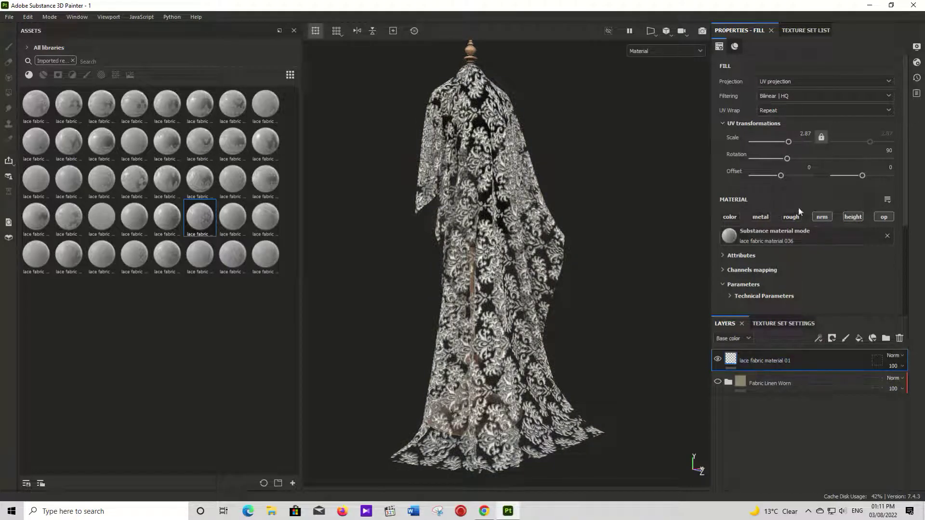
# Add a fill layer on top with height, normal and metal channels disabled
pyautogui.click(858, 338)
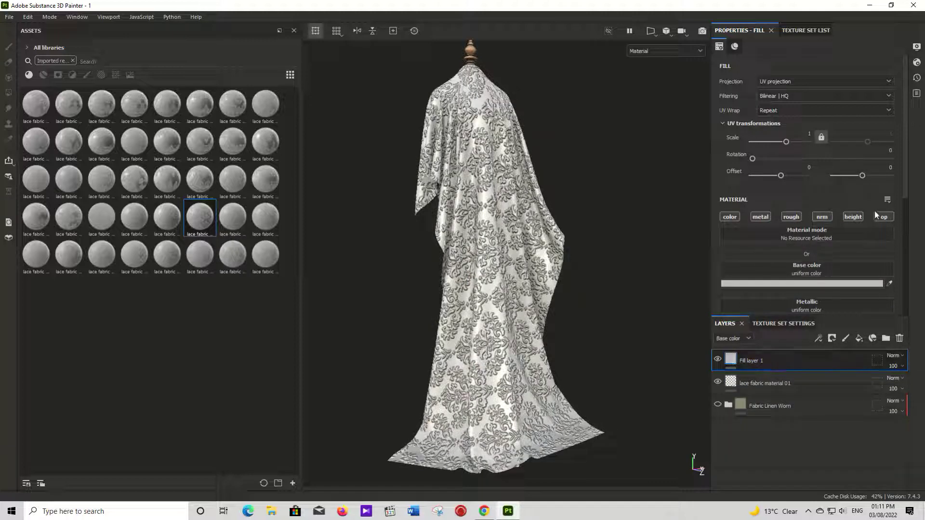
pyautogui.click(852, 217)
pyautogui.click(822, 217)
pyautogui.click(766, 218)
# Set the new fill's base colour to a dark olive green
pyautogui.click(811, 283)
pyautogui.moveTo(812, 286)
pyautogui.mouseDown()
pyautogui.moveTo(834, 267)
pyautogui.moveTo(871, 261)
pyautogui.moveTo(878, 305)
pyautogui.moveTo(860, 315)
pyautogui.moveTo(825, 310)
pyautogui.moveTo(811, 268)
pyautogui.moveTo(790, 256)
pyautogui.moveTo(787, 289)
pyautogui.mouseUp()
pyautogui.moveTo(897, 348); pyautogui.dragTo(898, 332)
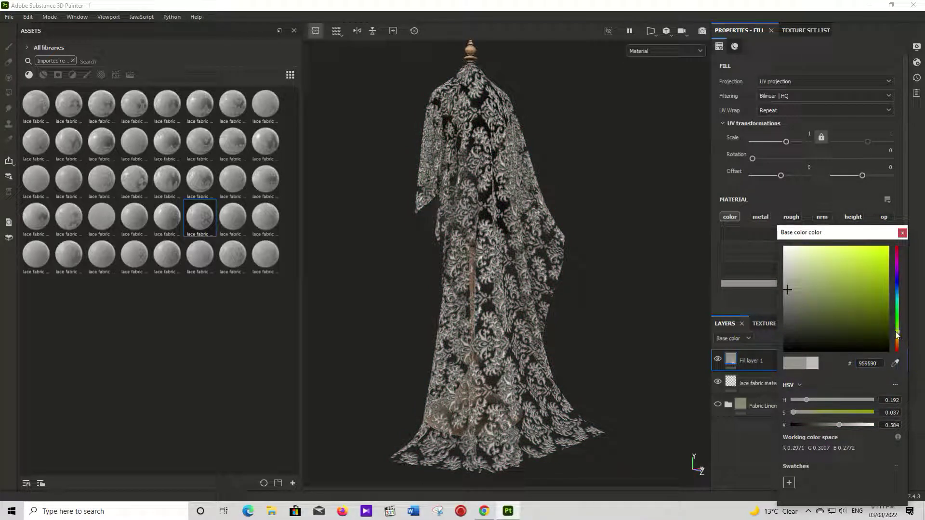
pyautogui.click(842, 318)
pyautogui.moveTo(842, 318)
pyautogui.mouseDown()
pyautogui.moveTo(822, 324)
pyautogui.moveTo(862, 302)
pyautogui.moveTo(865, 319)
pyautogui.moveTo(851, 323)
pyautogui.mouseUp()
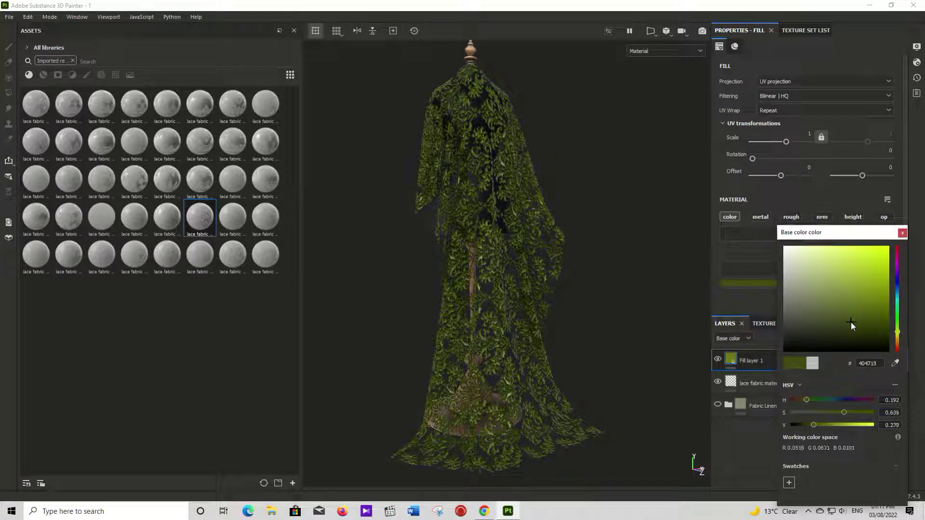
pyautogui.click(902, 233)
pyautogui.click(166, 256)
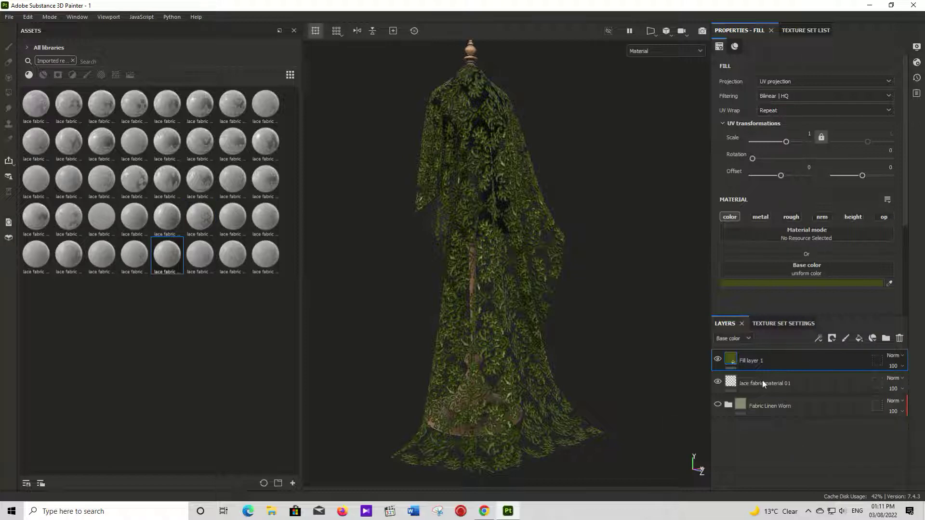
# Make Fill layer 1 colour-only by removing its material and disabling opacity, height, normal and roughness
pyautogui.click(762, 380)
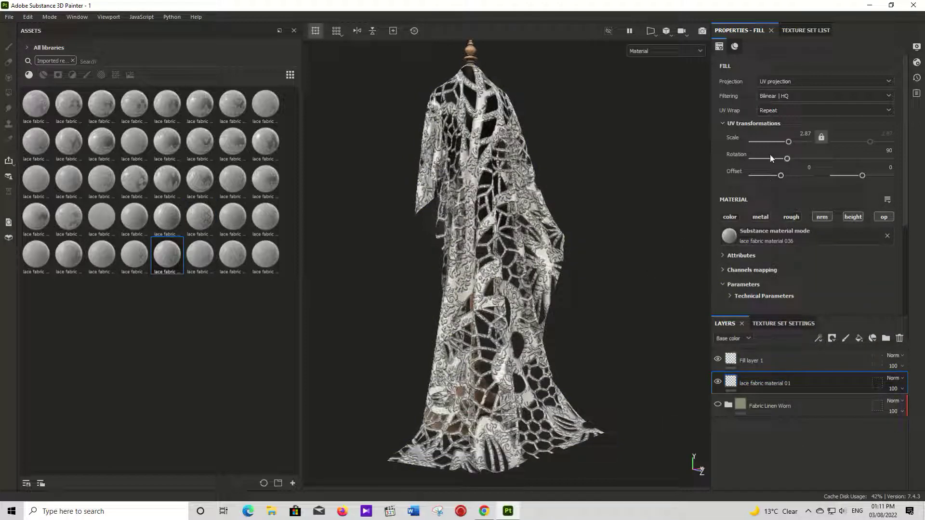
pyautogui.click(758, 360)
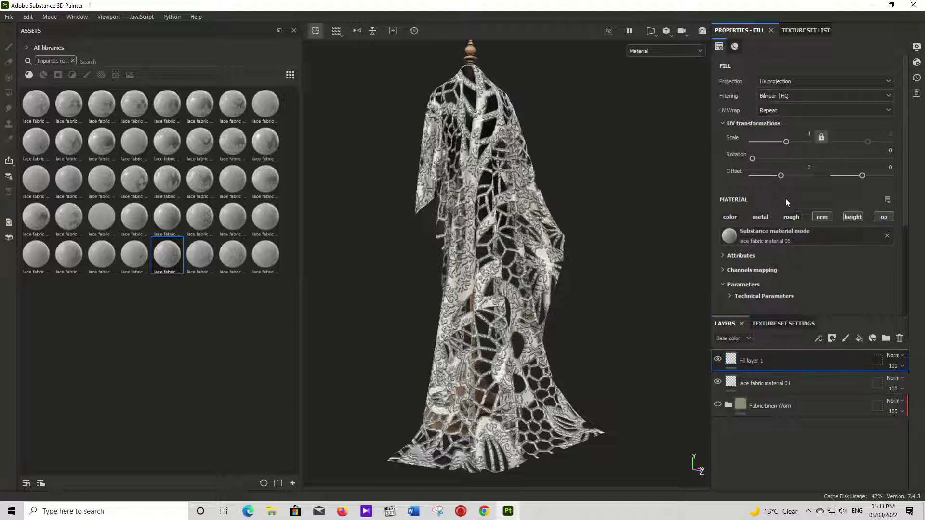
pyautogui.click(886, 236)
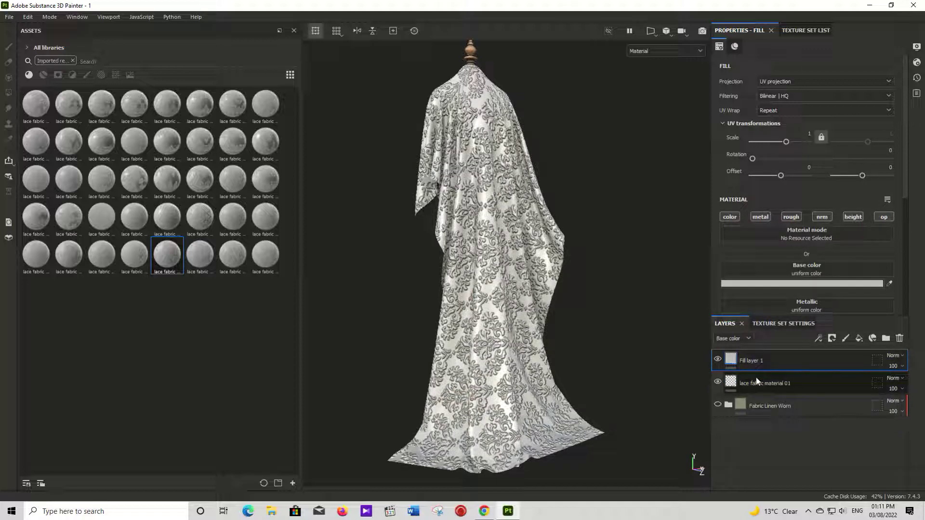
pyautogui.click(884, 216)
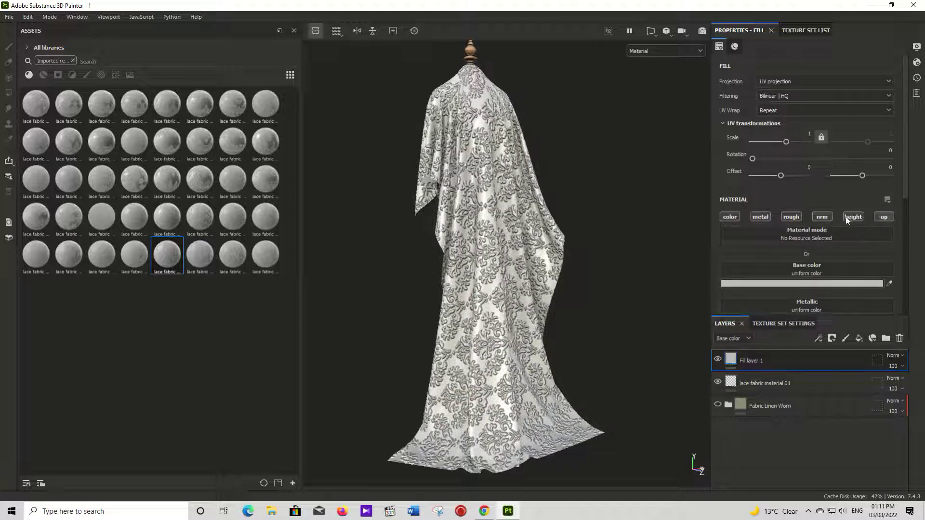
pyautogui.click(852, 217)
pyautogui.click(822, 217)
pyautogui.click(791, 216)
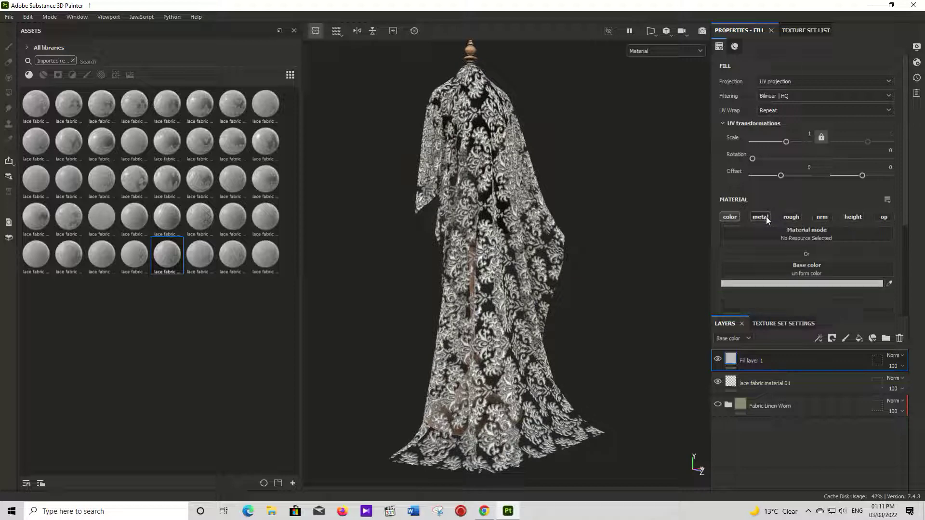
# Tint the fill yellow-green (CECC53) and assign lace fabric material 06 to the lace layer
pyautogui.click(781, 284)
pyautogui.click(853, 267)
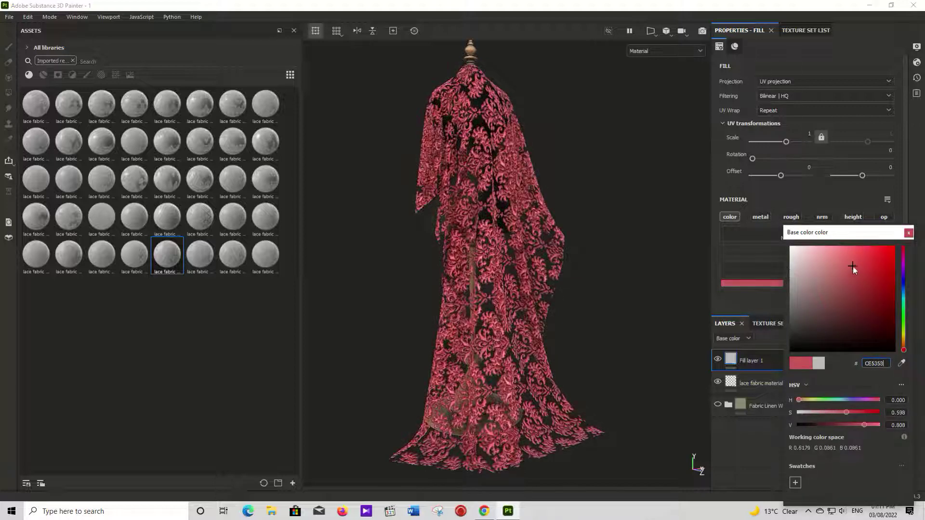
pyautogui.moveTo(903, 311); pyautogui.dragTo(904, 335)
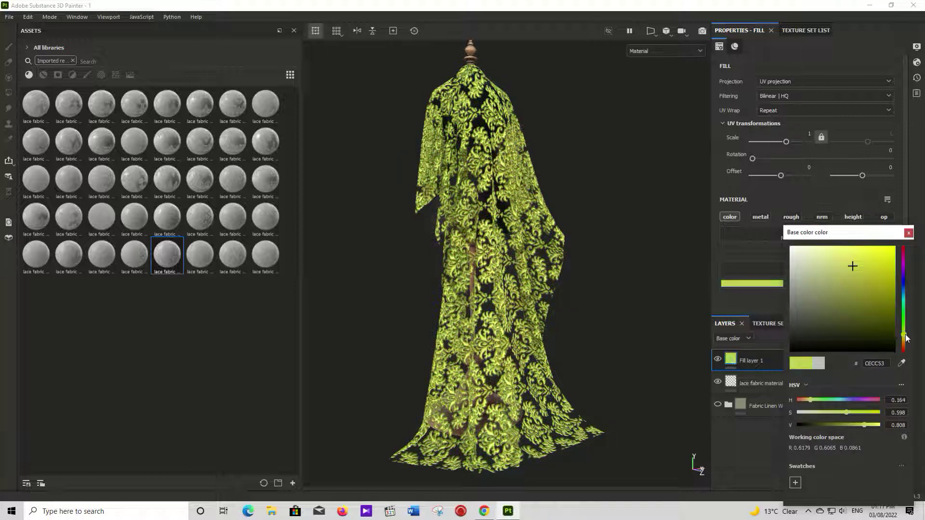
pyautogui.click(908, 233)
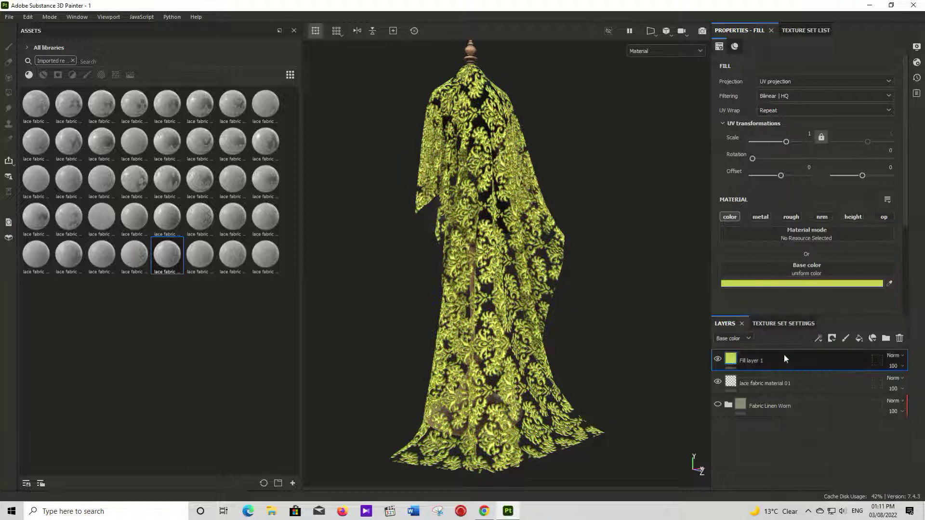
pyautogui.click(765, 382)
pyautogui.click(164, 256)
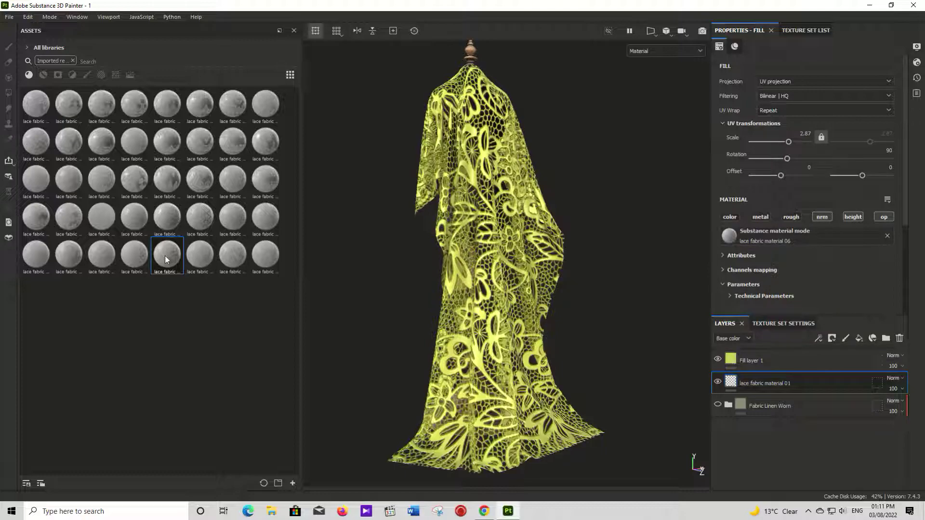
# Set the lace UV scale to 3.43 and switch the lace layer to lace fabric material 040
pyautogui.moveTo(787, 139); pyautogui.dragTo(793, 142)
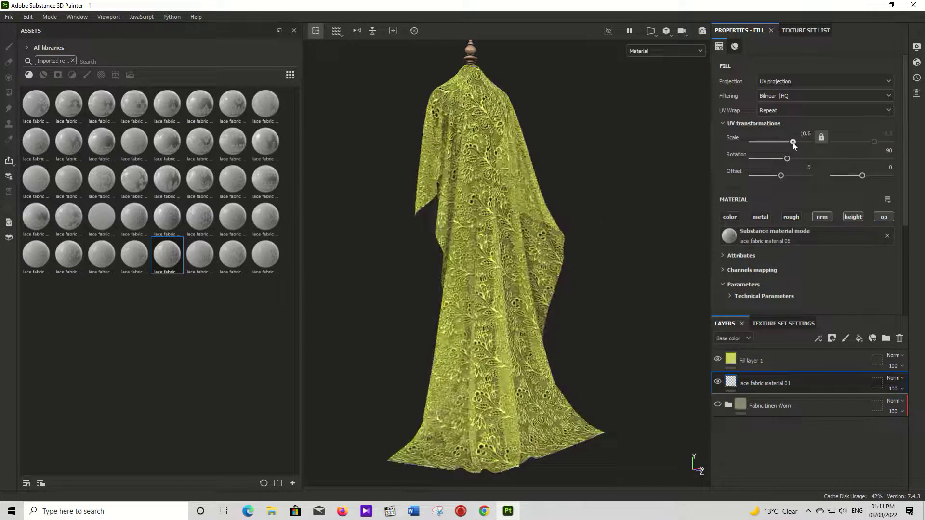
pyautogui.click(265, 254)
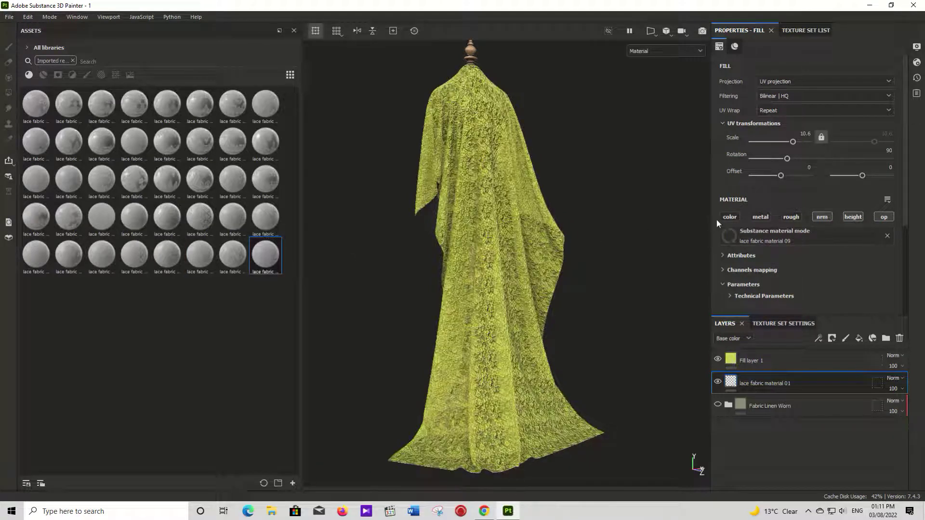
pyautogui.click(759, 217)
pyautogui.click(760, 217)
pyautogui.moveTo(792, 142); pyautogui.dragTo(789, 142)
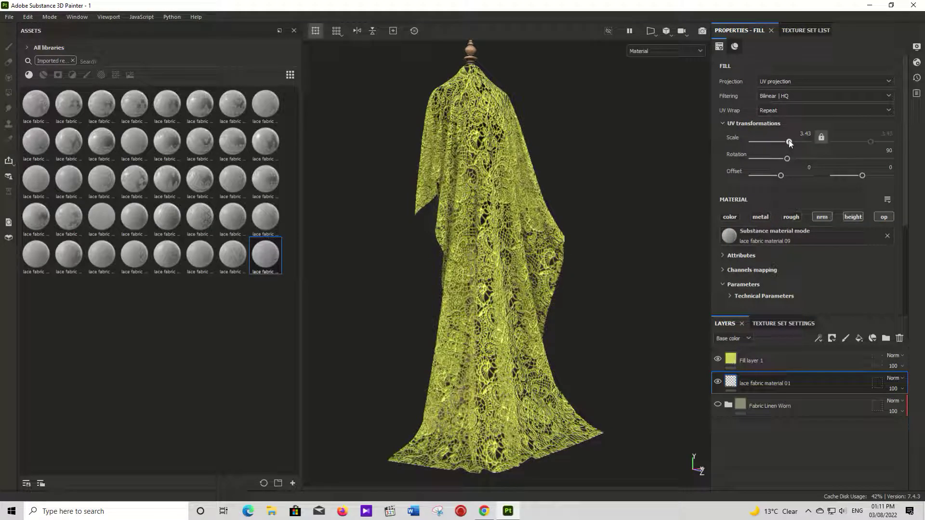
pyautogui.click(106, 258)
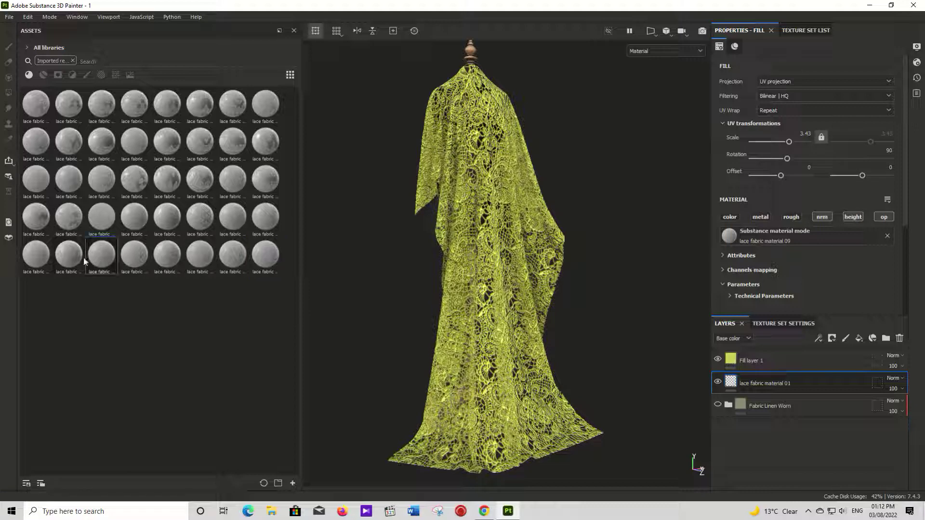
pyautogui.moveTo(76, 257); pyautogui.dragTo(513, 290)
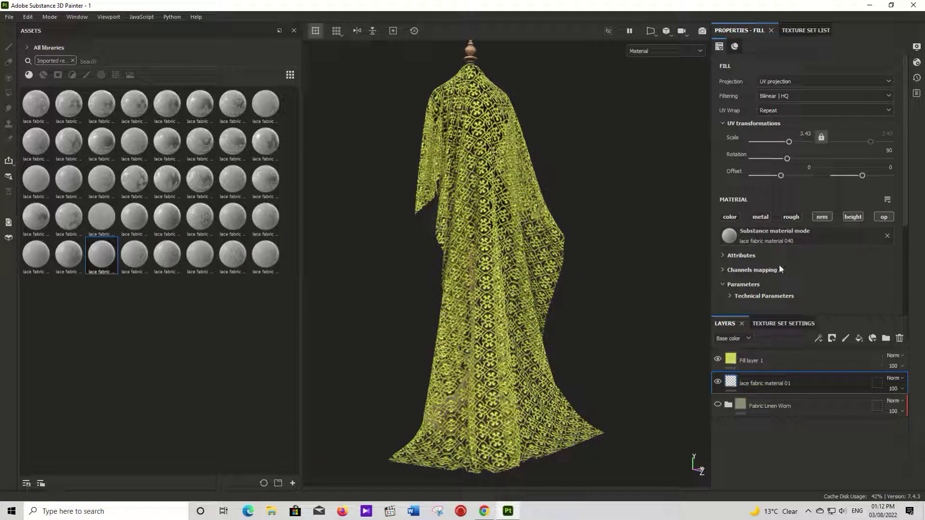
# Delete the yellow-green fill layer and show the Fabric Linen Worn base
pyautogui.click(814, 357)
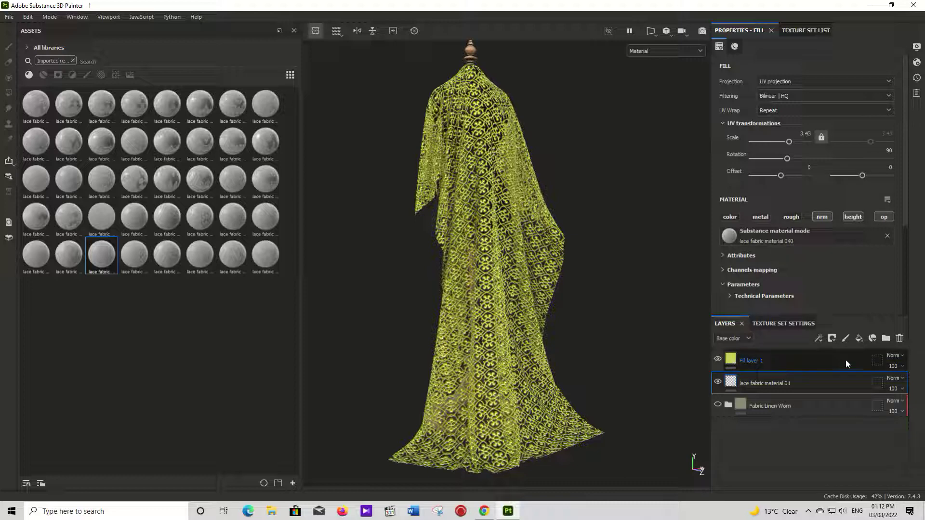
pyautogui.press('Delete')
pyautogui.click(717, 384)
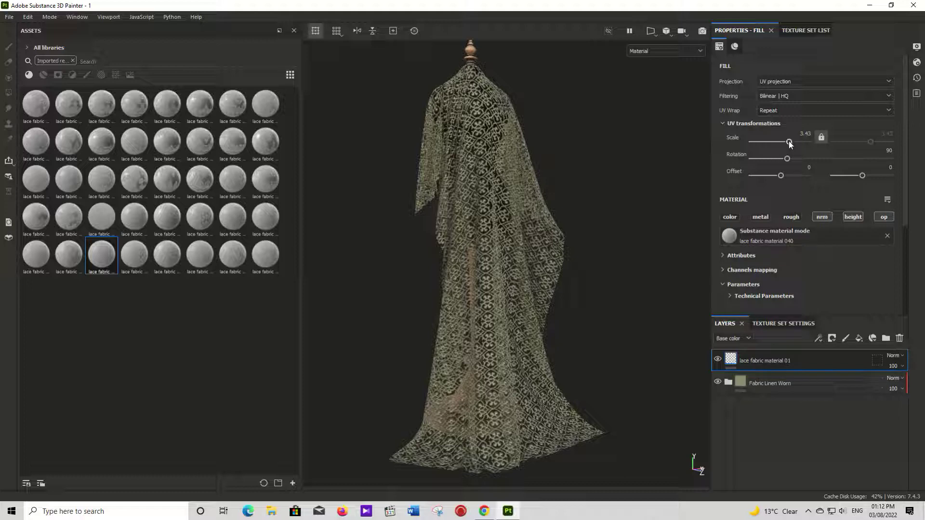
# Set the lace rotation to 0
pyautogui.moveTo(789, 142); pyautogui.dragTo(789, 141)
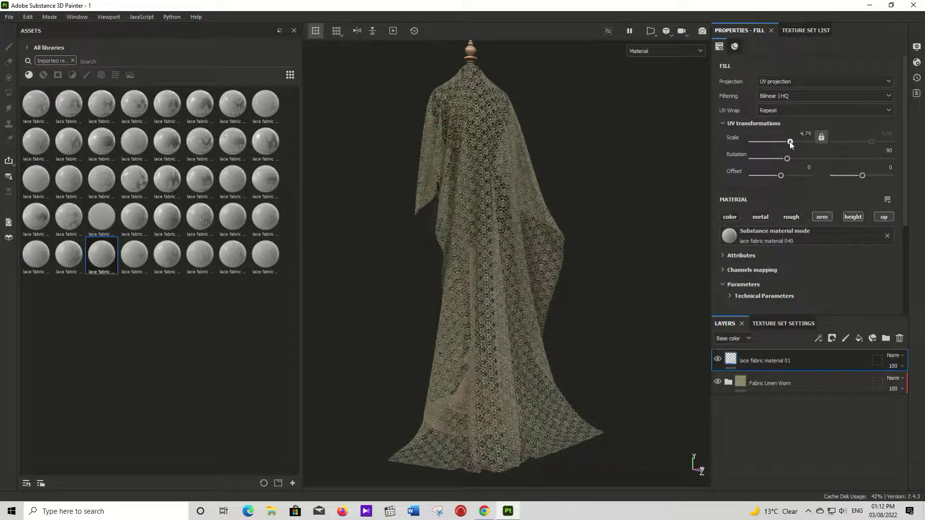
pyautogui.click(889, 151)
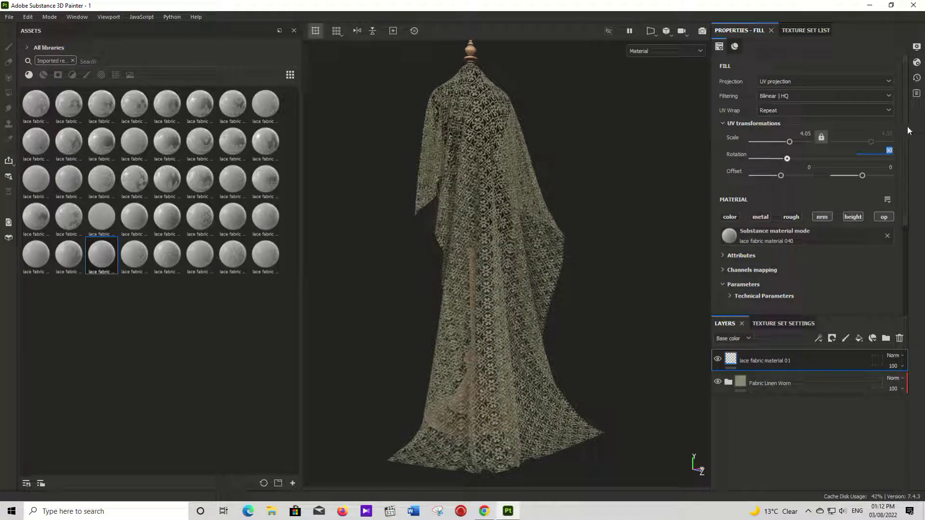
pyautogui.write('0')
pyautogui.press('Return')
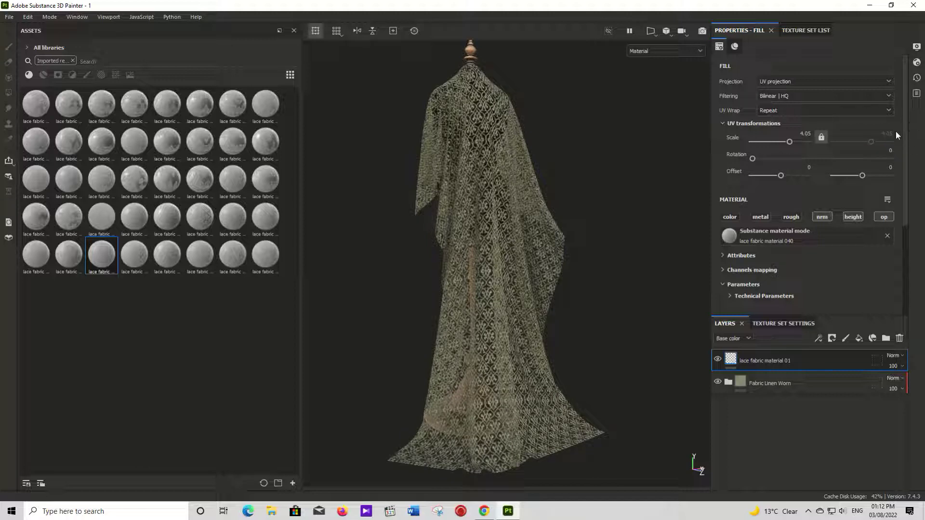
# Set the lace scale to 2.87 and apply lace fabric material 039 to the lace layer
pyautogui.moveTo(793, 142); pyautogui.dragTo(787, 142)
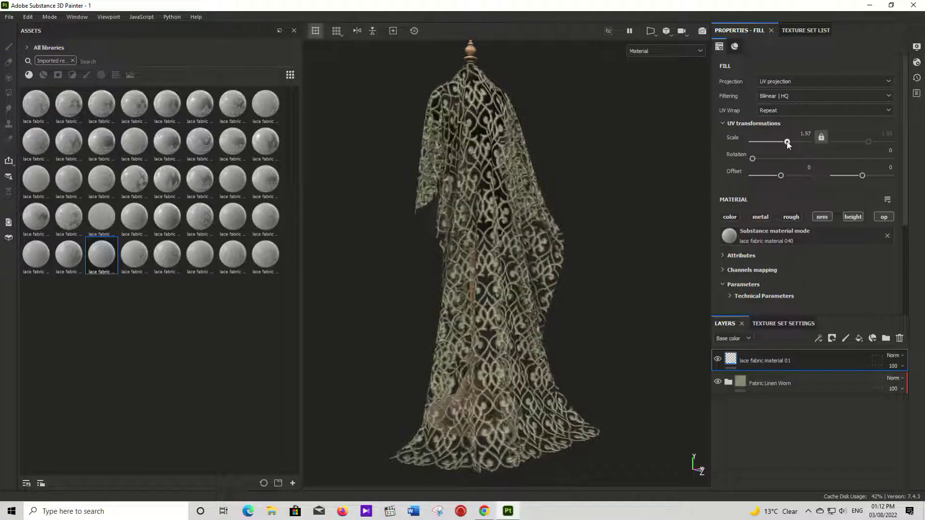
pyautogui.hotkey('ctrl', 'z')
pyautogui.click(35, 259)
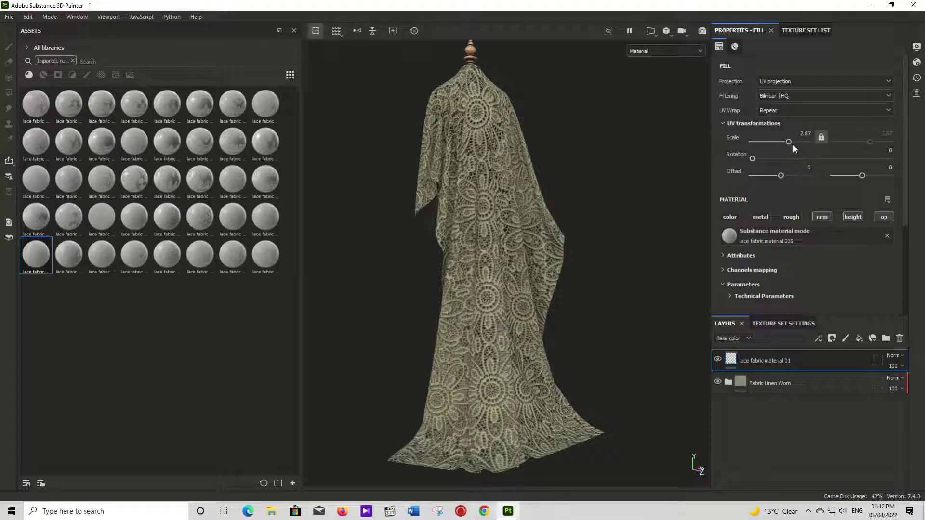
# Tile the lace at UV scale 6.35 and assign lace fabric material 032
pyautogui.moveTo(790, 140); pyautogui.dragTo(786, 141)
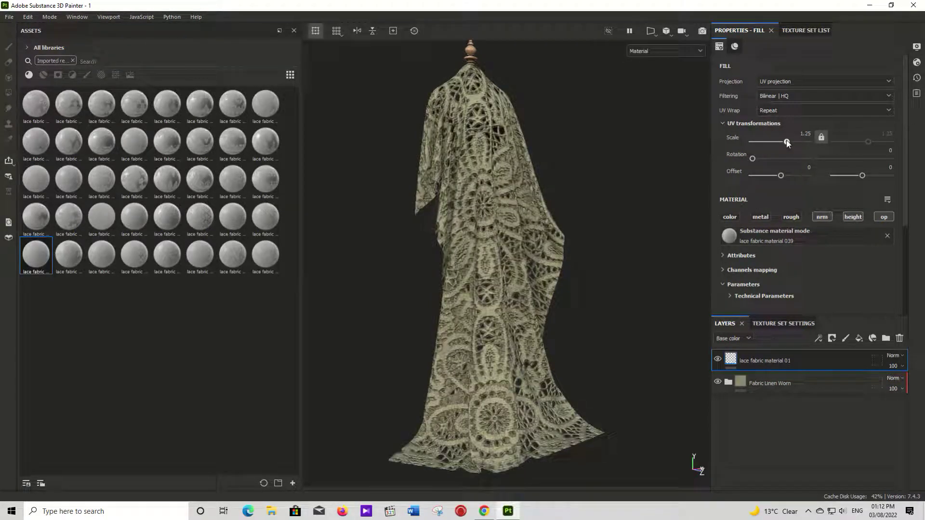
pyautogui.moveTo(787, 142); pyautogui.dragTo(790, 141)
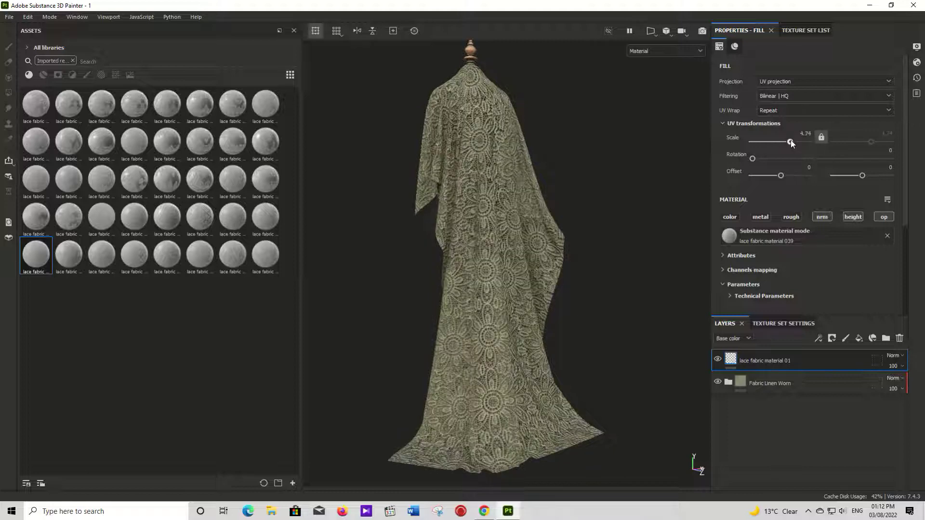
pyautogui.moveTo(36, 215)
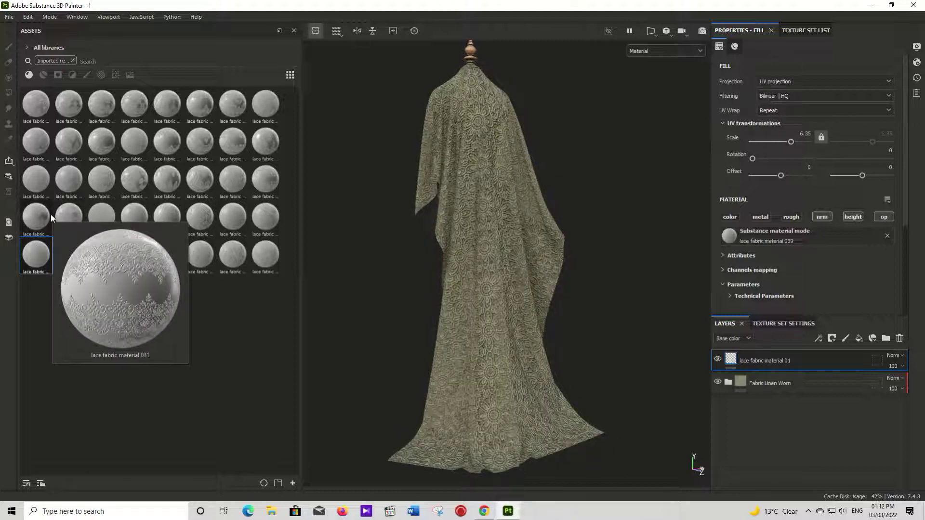
pyautogui.click(74, 215)
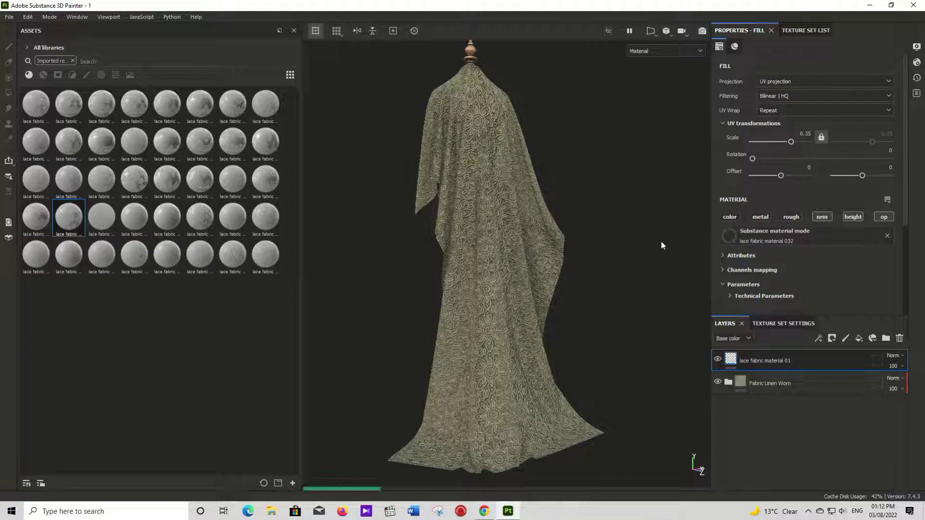
# Set the lace fabric material 032 UV scale to 4.74 and review the draped cloth
pyautogui.moveTo(792, 142); pyautogui.dragTo(791, 144)
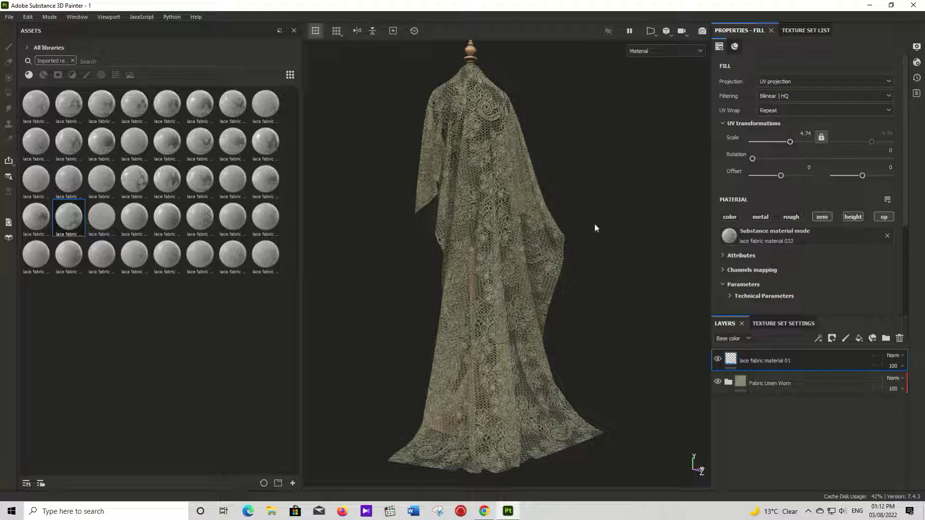
pyautogui.scroll(2, 498, 272)
pyautogui.scroll(2, 513, 267)
pyautogui.scroll(1, 513, 267)
pyautogui.scroll(1, 513, 299)
pyautogui.moveTo(513, 299)
pyautogui.keyDown('alt'); pyautogui.mouseDown()
pyautogui.moveTo(452, 307)
pyautogui.moveTo(472, 273)
pyautogui.moveTo(482, 304)
pyautogui.mouseUp(); pyautogui.keyUp('alt')
pyautogui.scroll(-2, 473, 273)
pyautogui.scroll(-2, 472, 273)
pyautogui.scroll(-2, 481, 299)
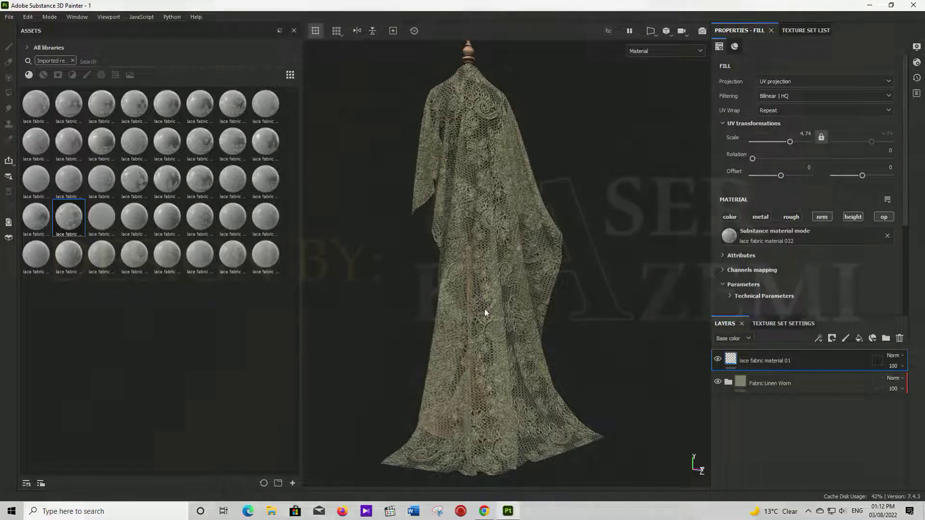